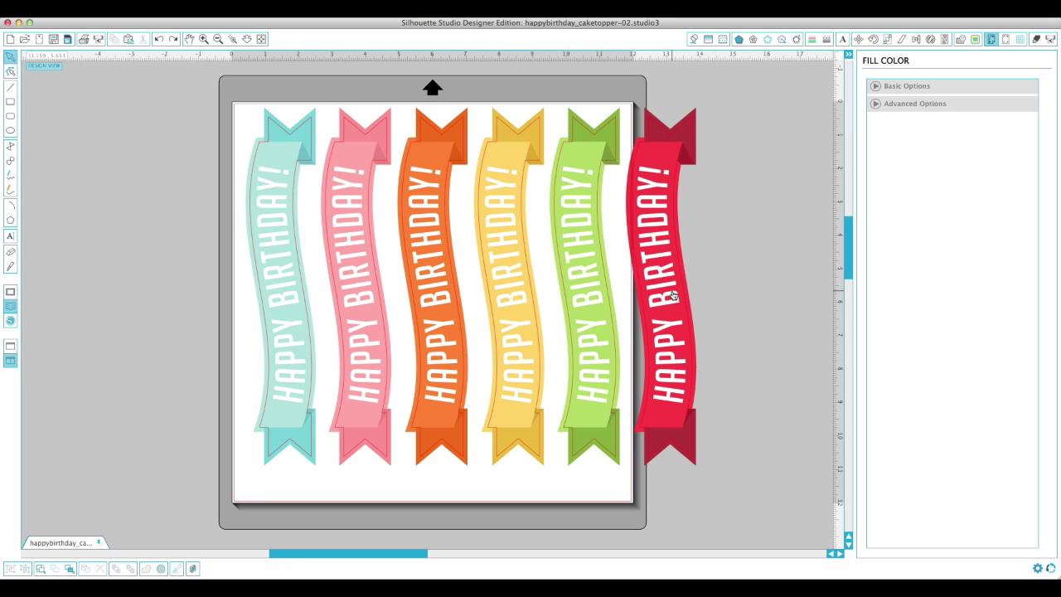
Select the six-banner group and ungroup it into individual banners
click(669, 297)
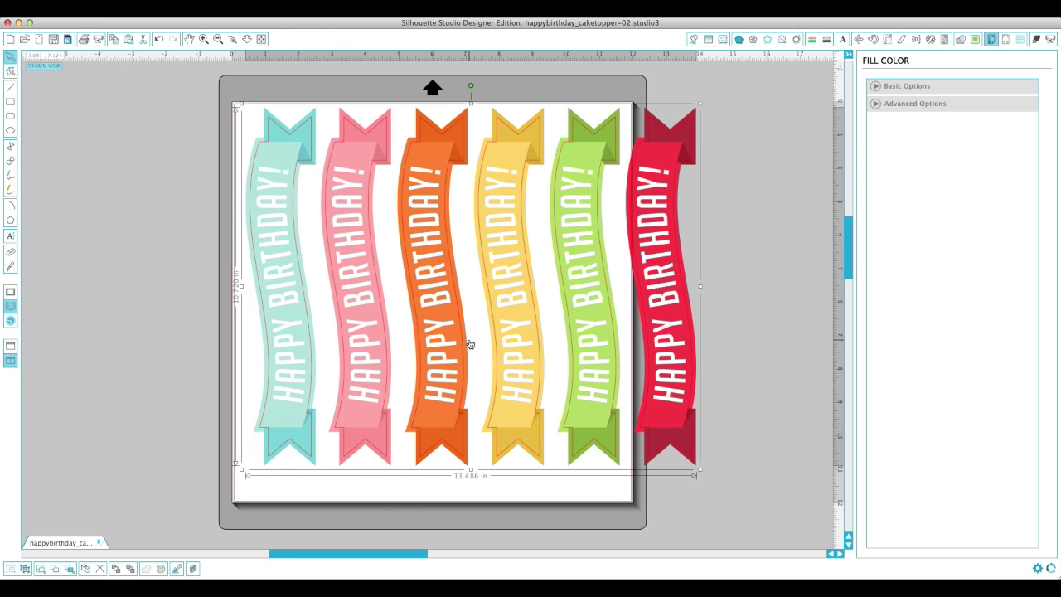
click(760, 333)
click(585, 309)
click(755, 291)
click(646, 254)
click(737, 264)
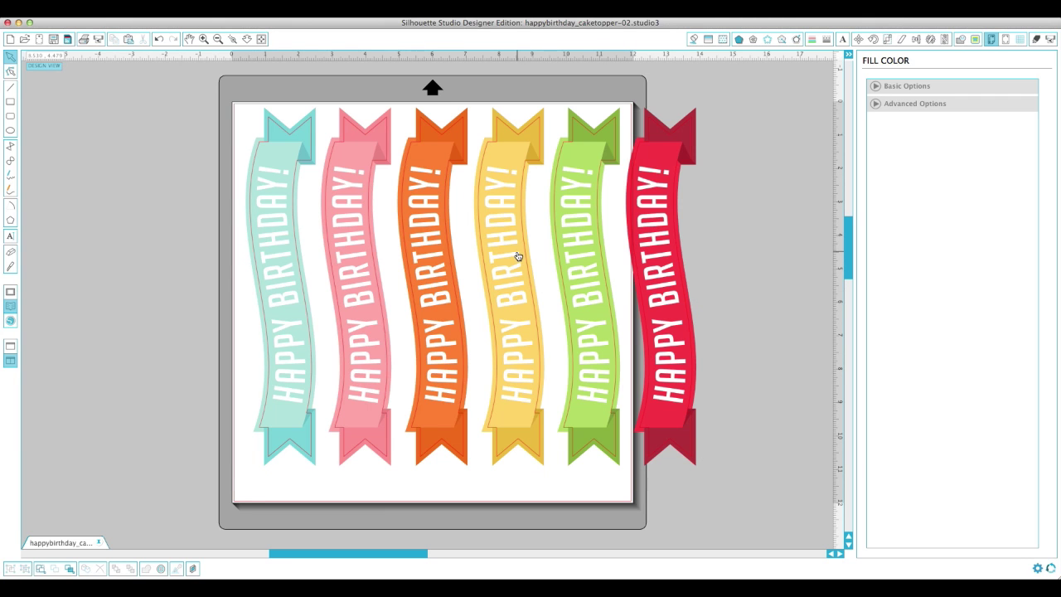
drag(509, 256, 503, 229)
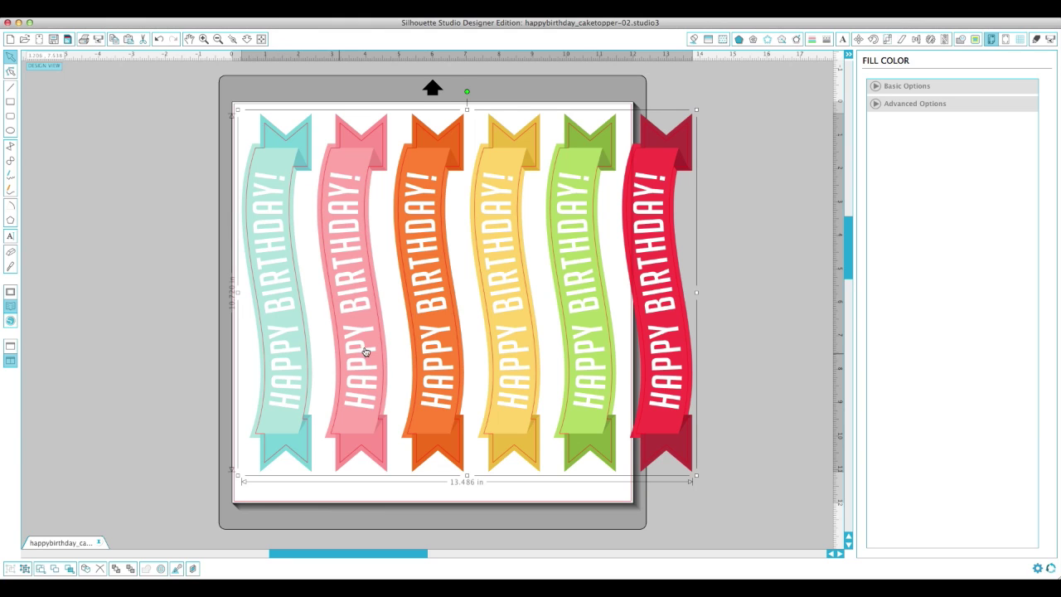
click(25, 568)
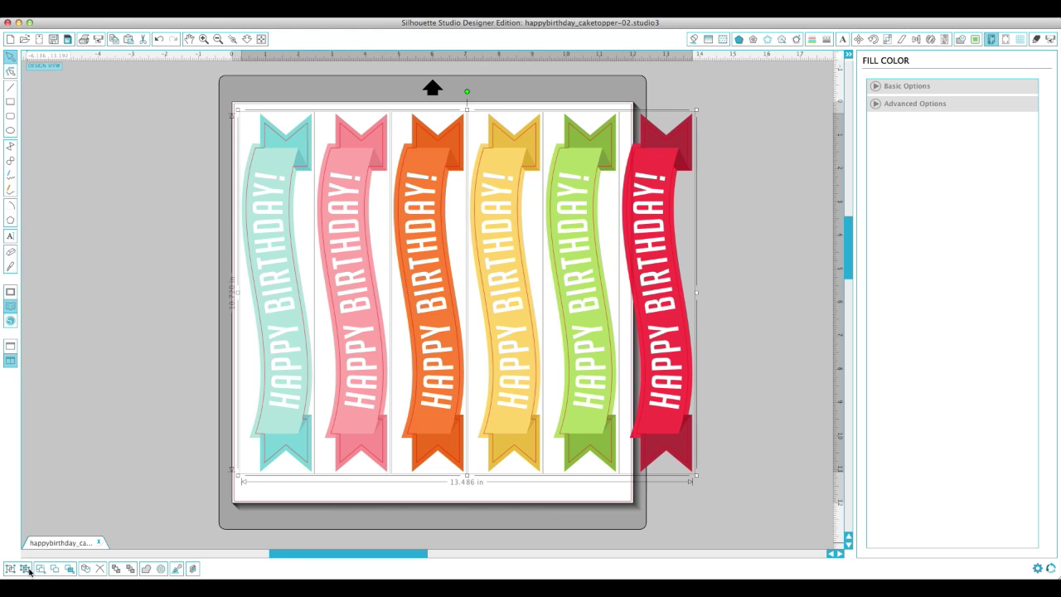
Delete the pink through red banners, leaving only the teal one
click(64, 357)
drag(770, 145, 355, 396)
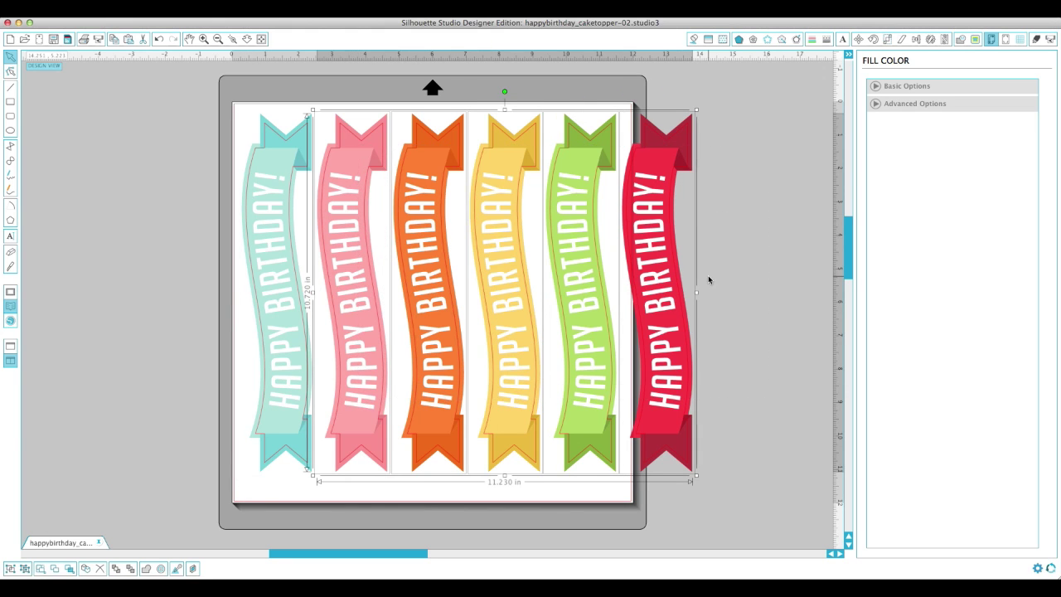
key(Delete)
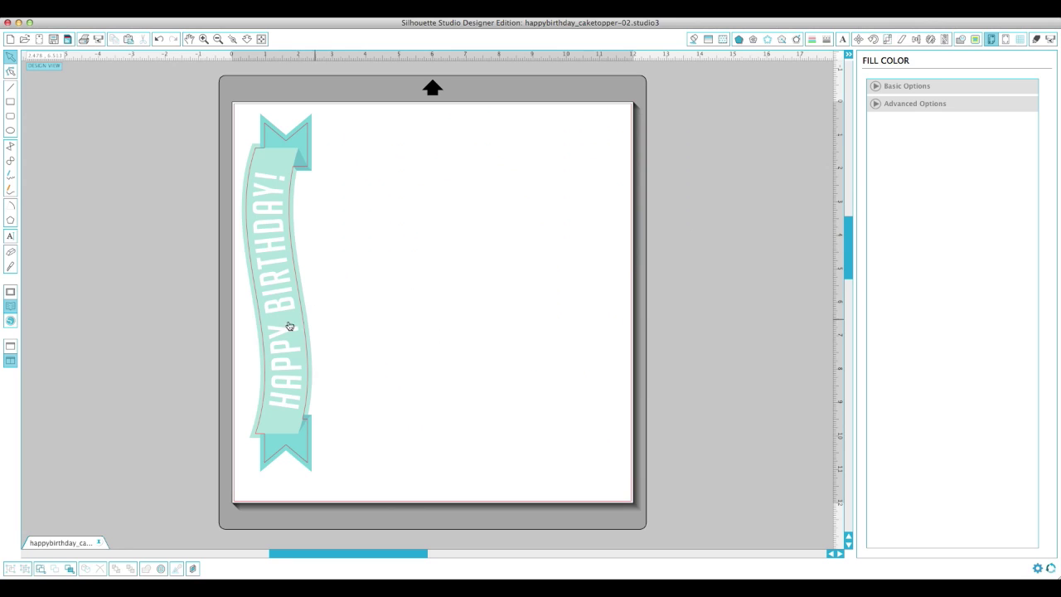
Rotate the teal banner 90° to horizontal and move it across the mat's top, 10.720 in wide
click(275, 265)
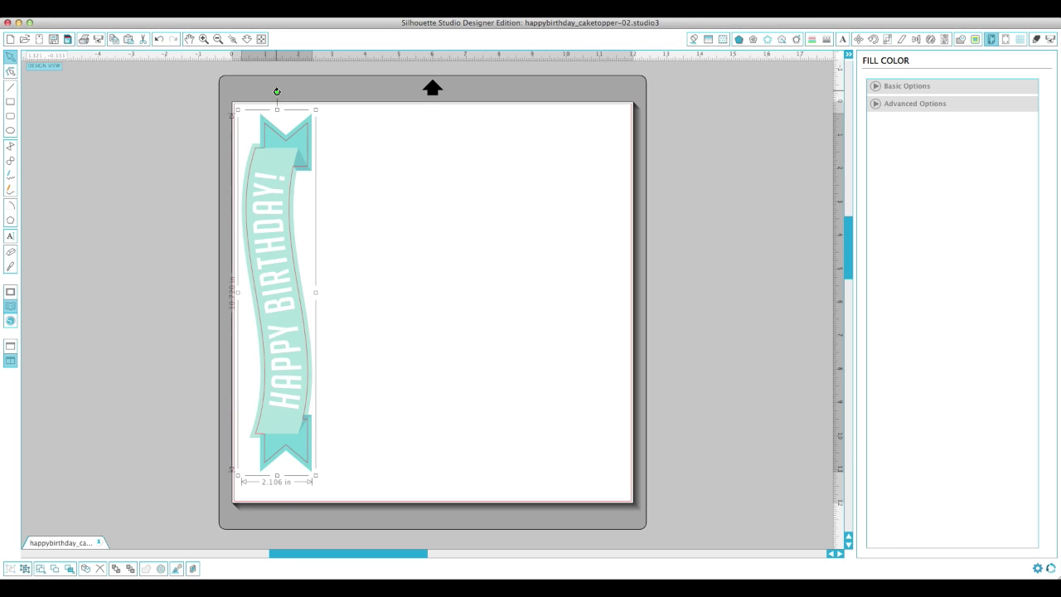
drag(277, 90, 423, 301)
drag(362, 279, 503, 171)
click(476, 331)
click(506, 168)
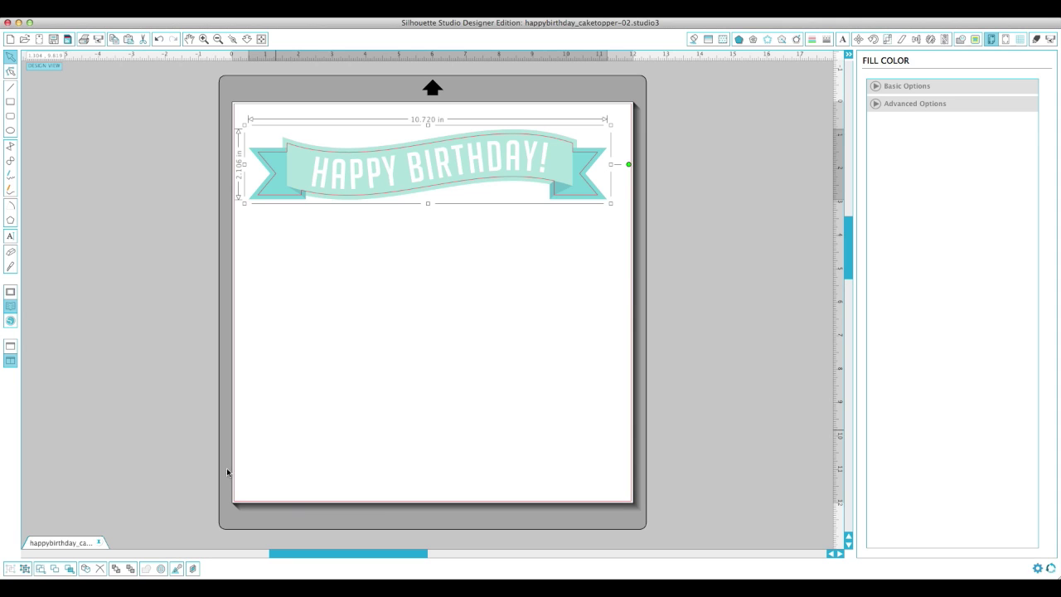
Ungroup the teal banner and test-move it to check its separate pieces
click(25, 570)
click(341, 348)
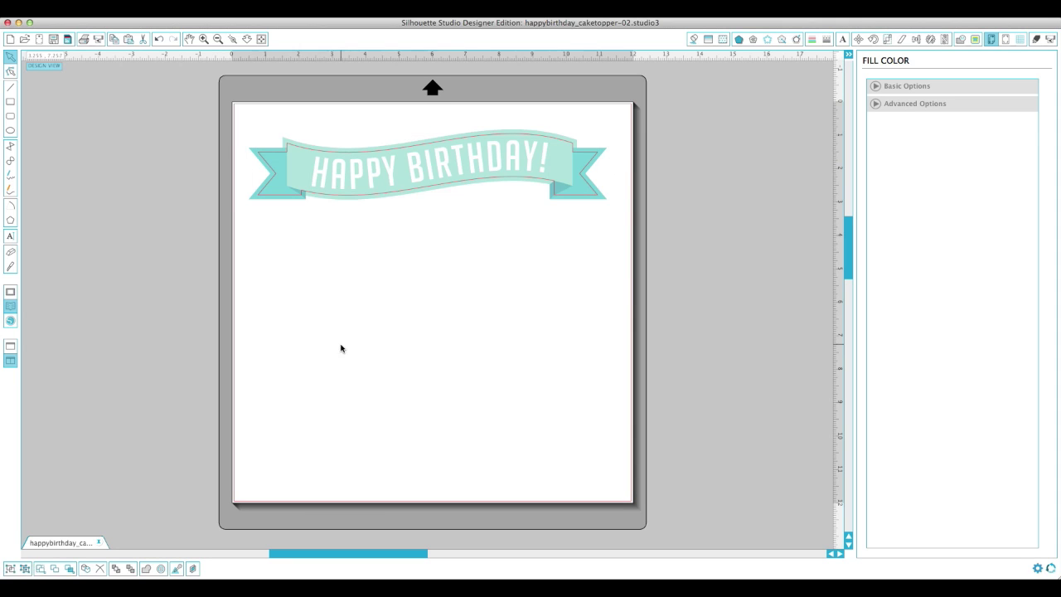
mouse_move(290, 164)
mouse_down()
mouse_move(301, 172)
mouse_move(296, 161)
mouse_move(291, 168)
mouse_up()
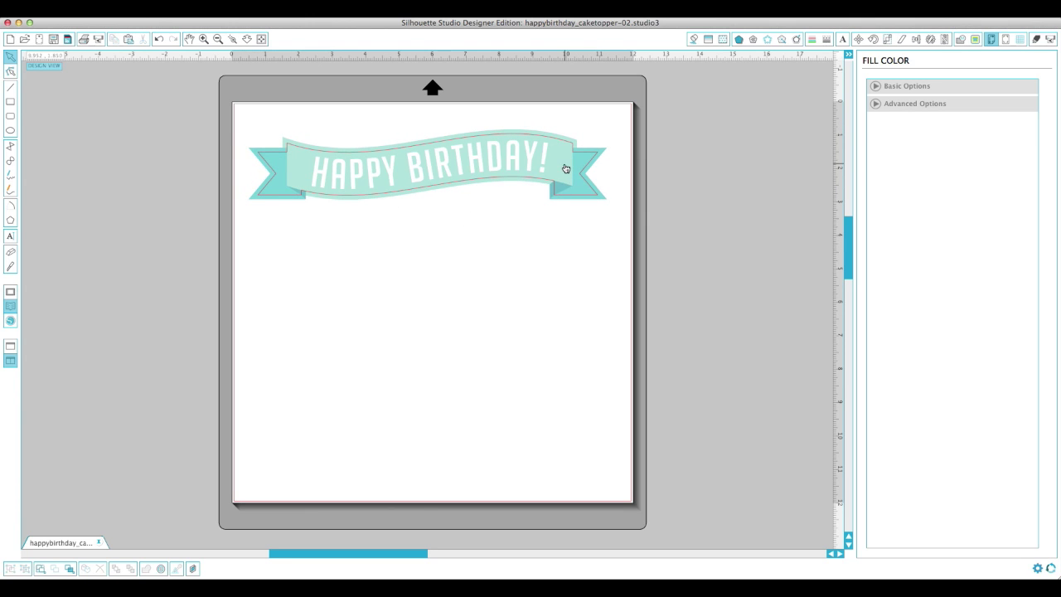
mouse_move(575, 154)
mouse_down()
mouse_move(569, 166)
mouse_move(502, 177)
mouse_move(568, 164)
mouse_up()
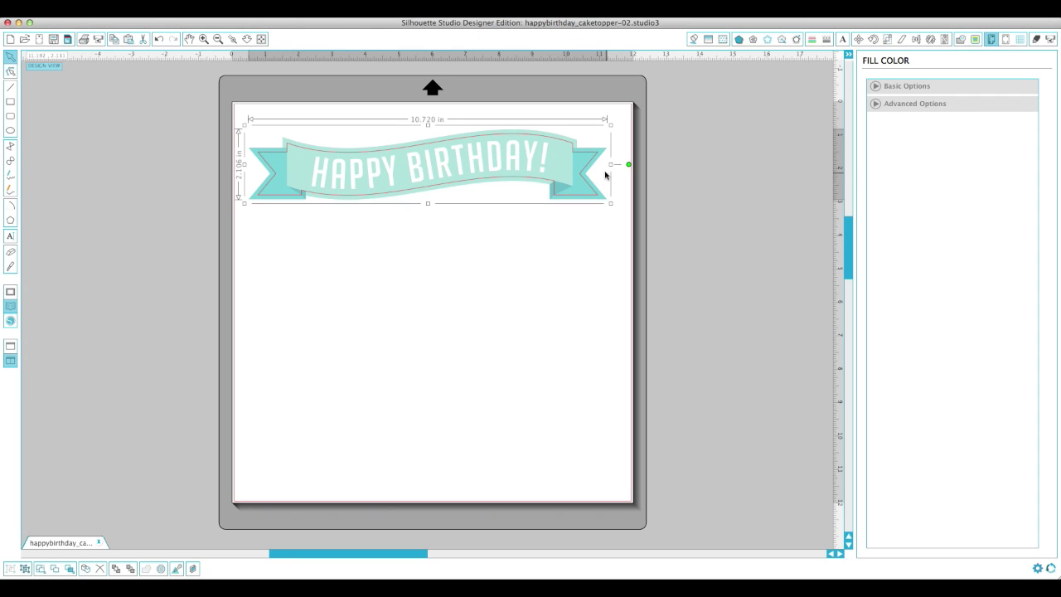
click(27, 570)
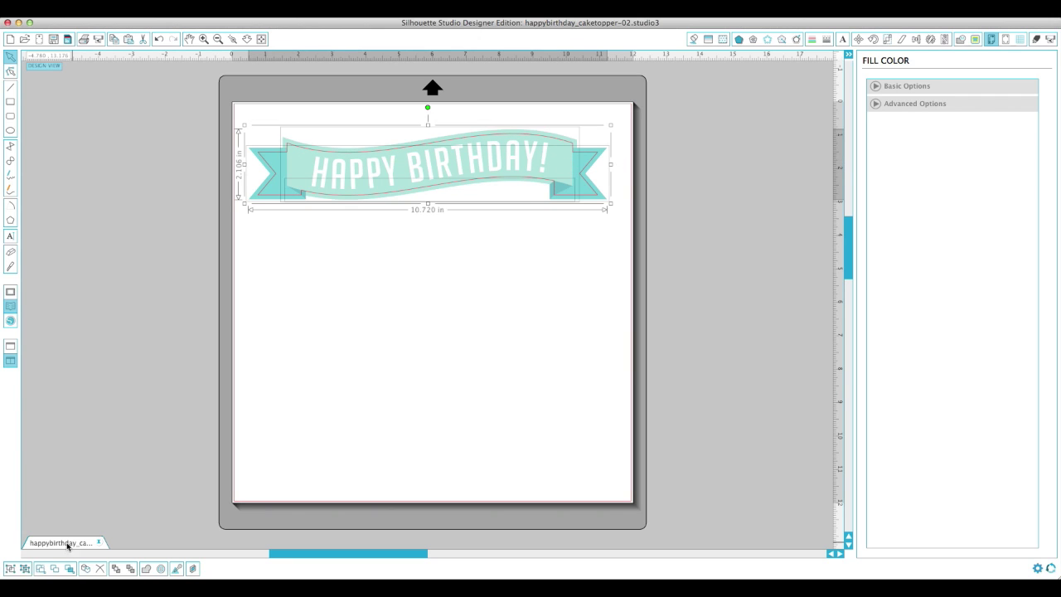
click(315, 417)
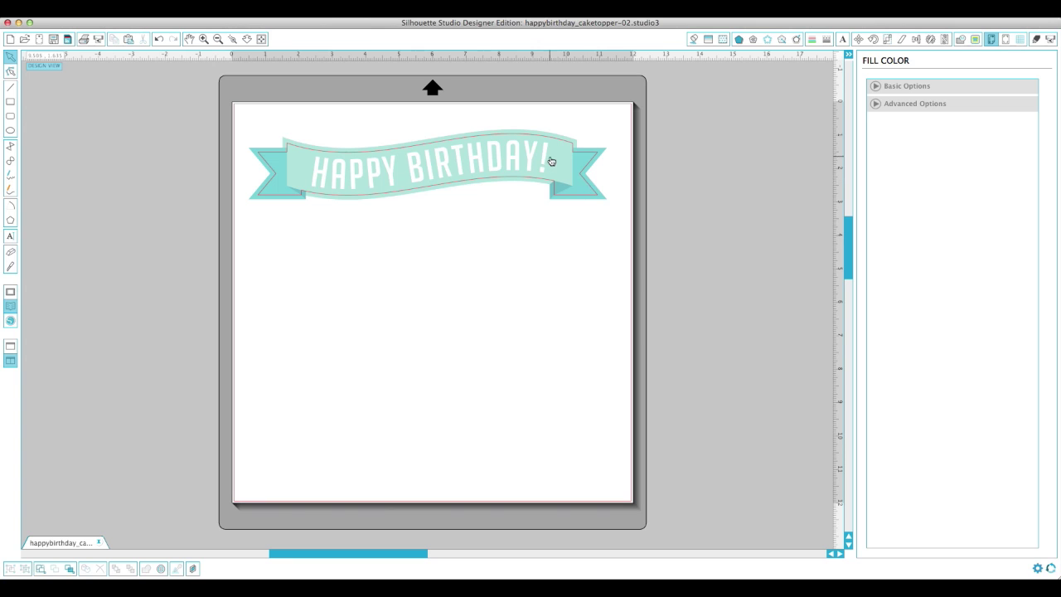
Undo the trial ribbon moves and select the middle ribbon on its own
drag(547, 161, 577, 169)
key(ctrl+z)
key(ctrl+z)
click(559, 204)
click(573, 252)
key(ctrl+z)
click(561, 165)
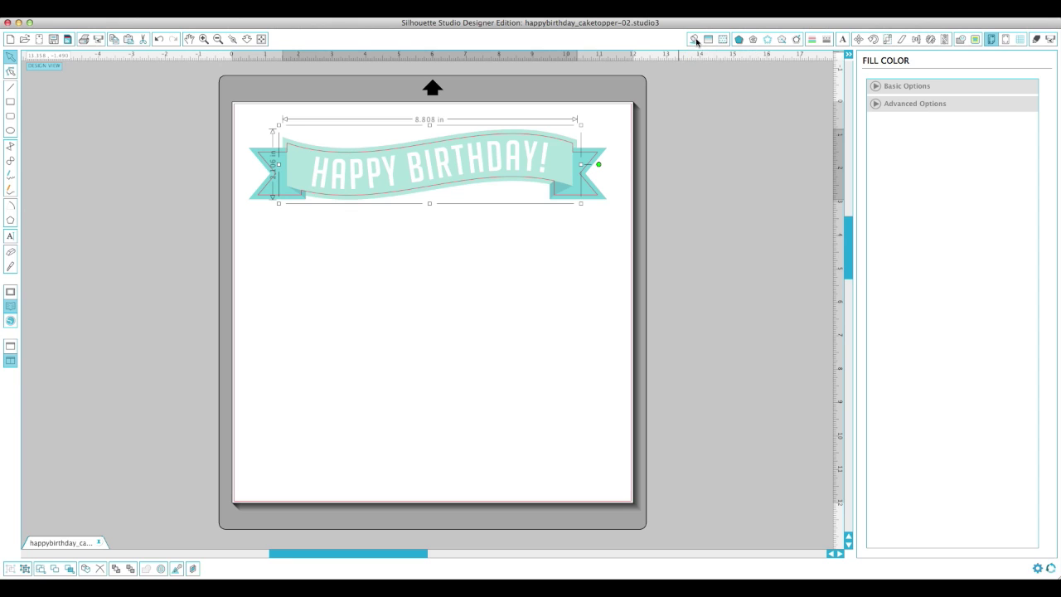
Fill the middle ribbon yellow-green from the Basic Options colour swatches
click(695, 41)
click(877, 87)
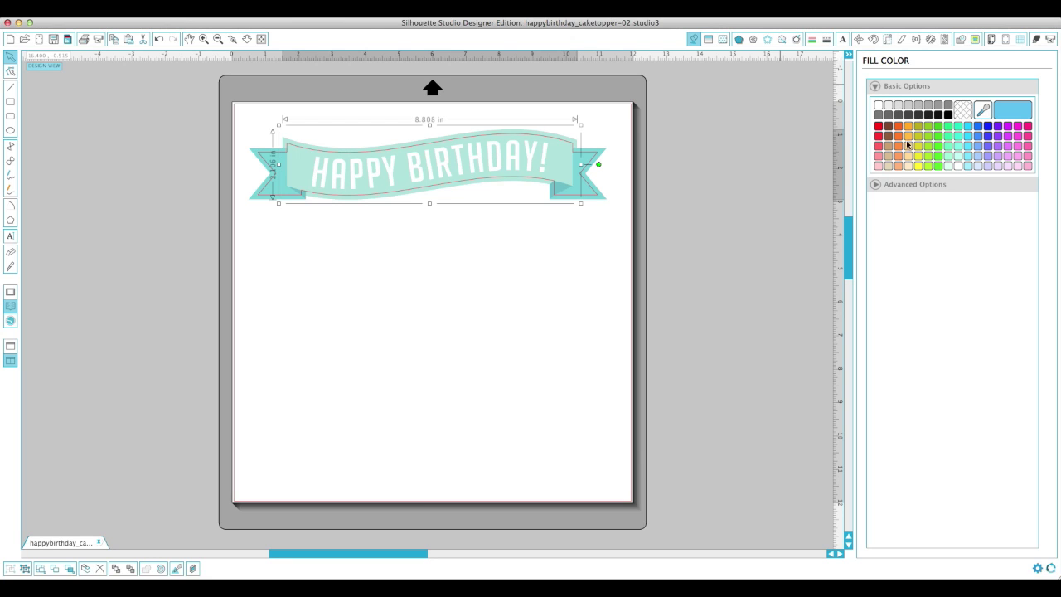
click(563, 163)
click(919, 147)
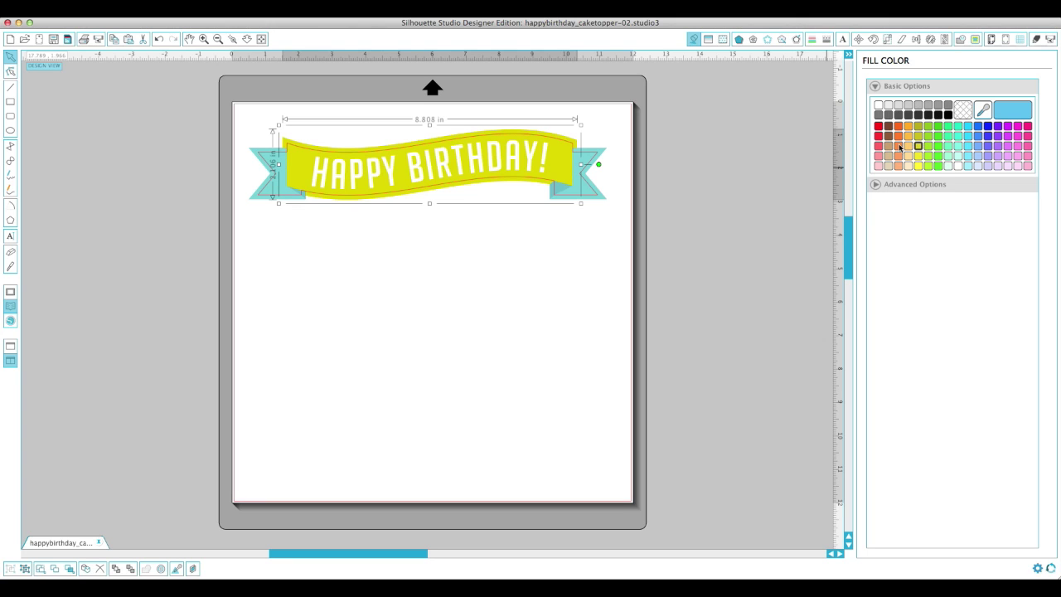
Colour the ribbon ends a darker yellow, keeping the middle ribbon yellow-green rather than lime
click(588, 213)
click(583, 156)
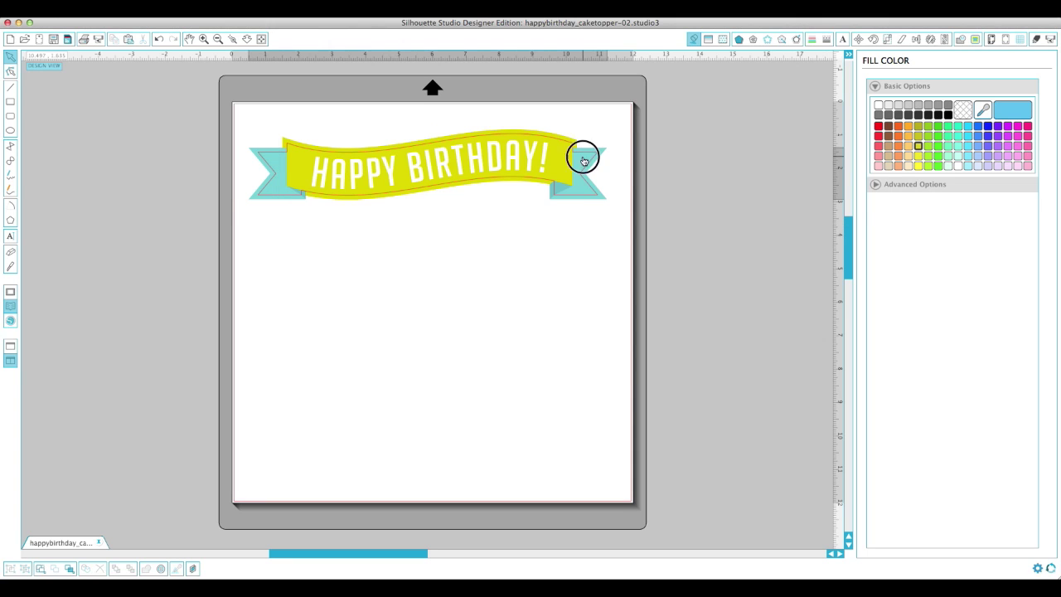
click(919, 138)
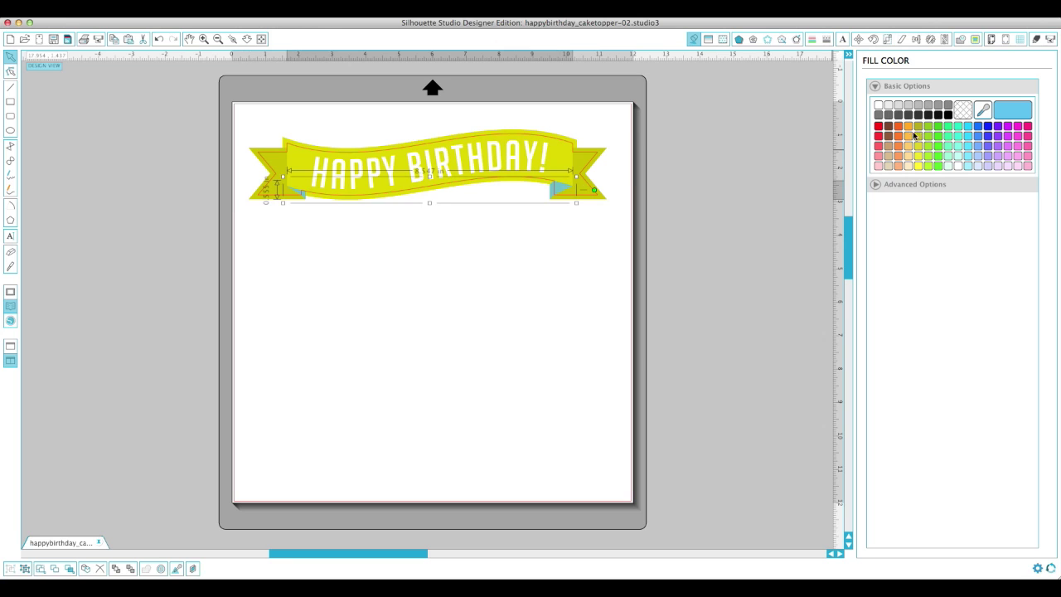
click(569, 157)
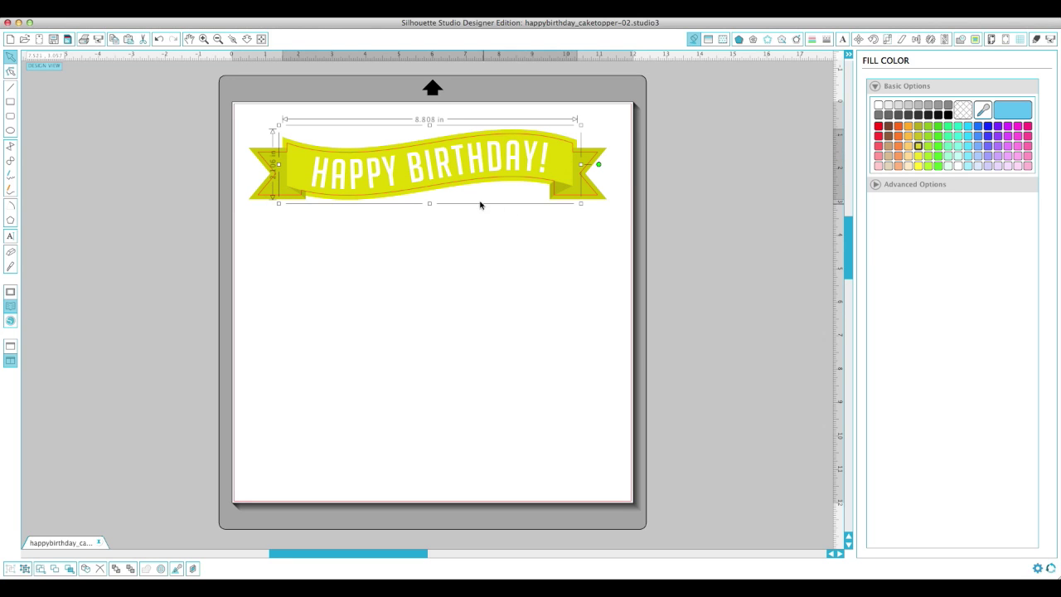
click(928, 146)
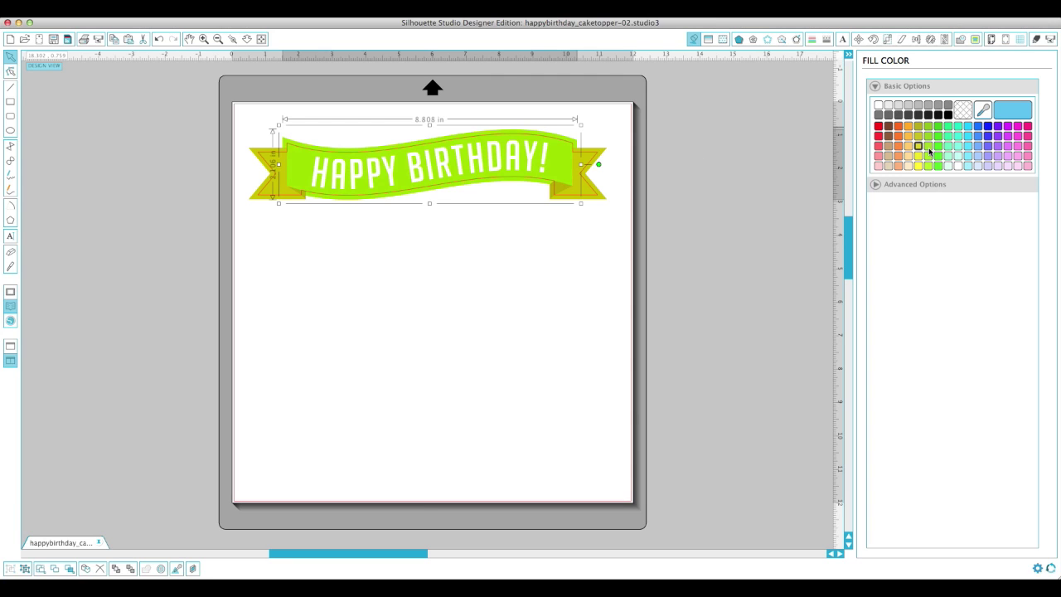
click(919, 146)
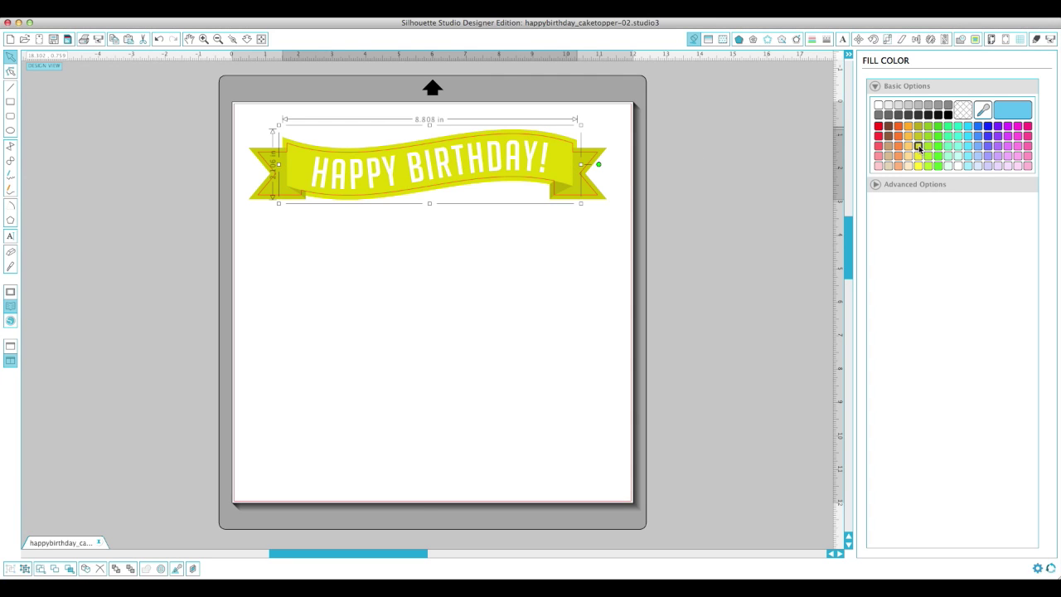
click(422, 249)
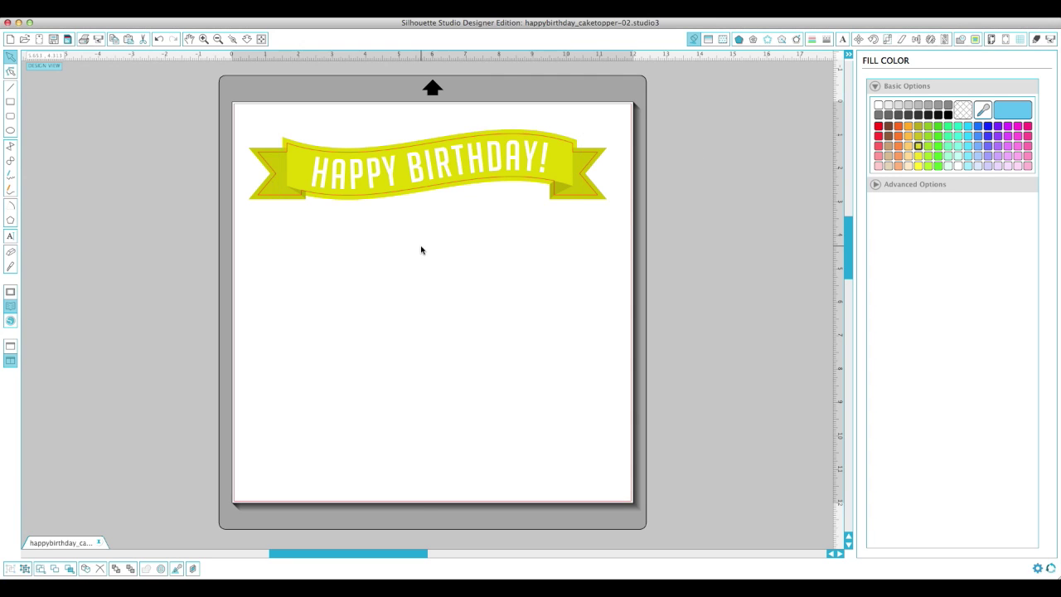
click(566, 167)
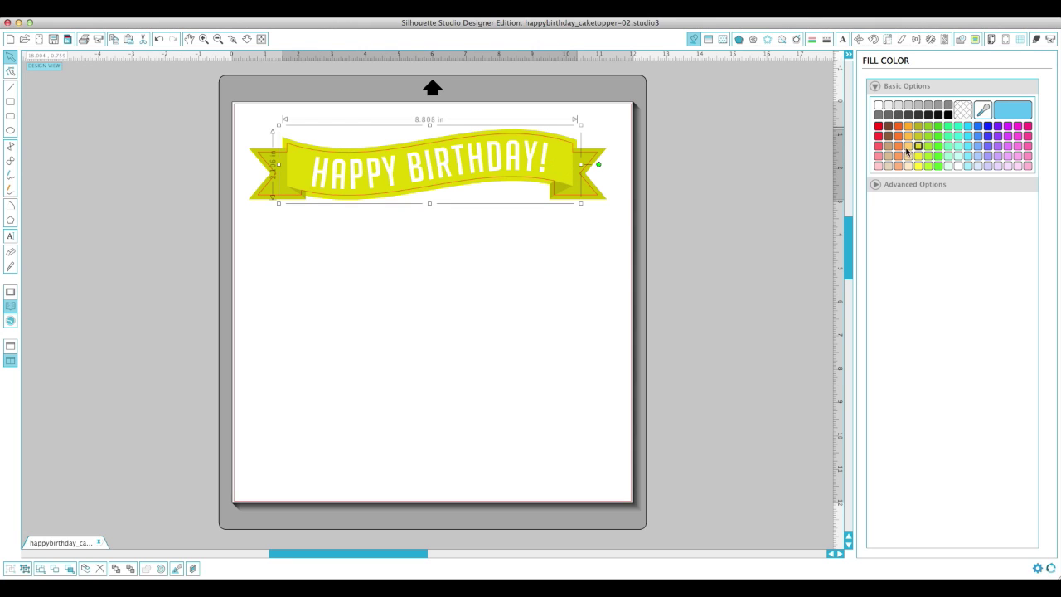
click(578, 165)
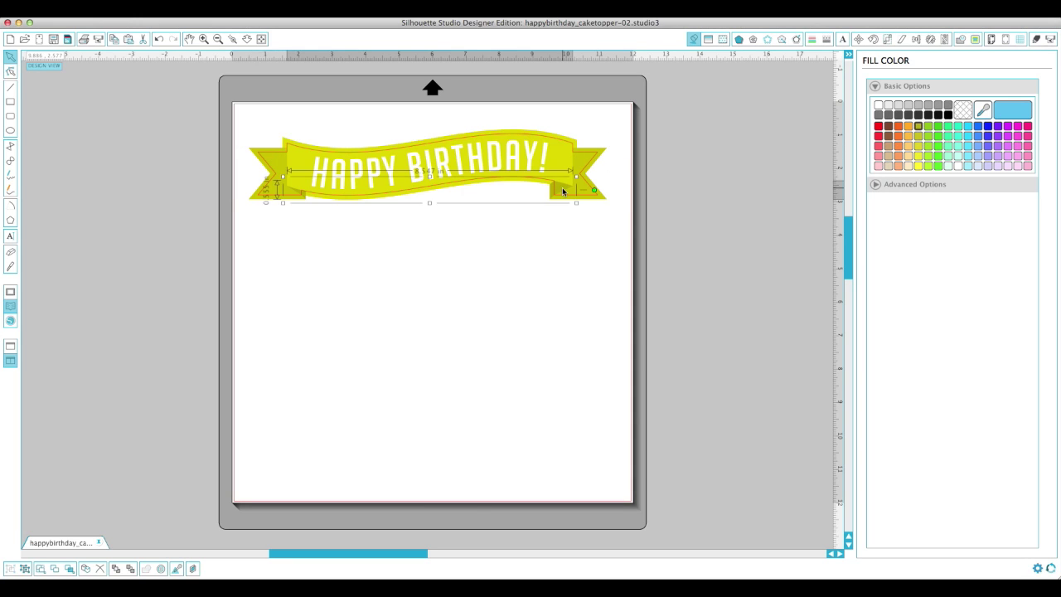
click(518, 246)
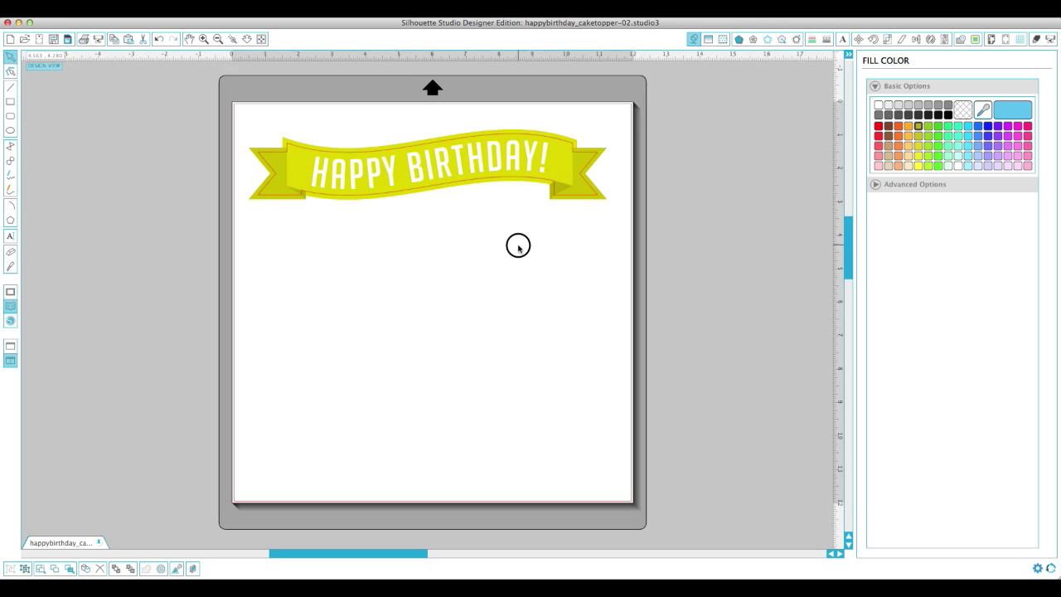
click(564, 166)
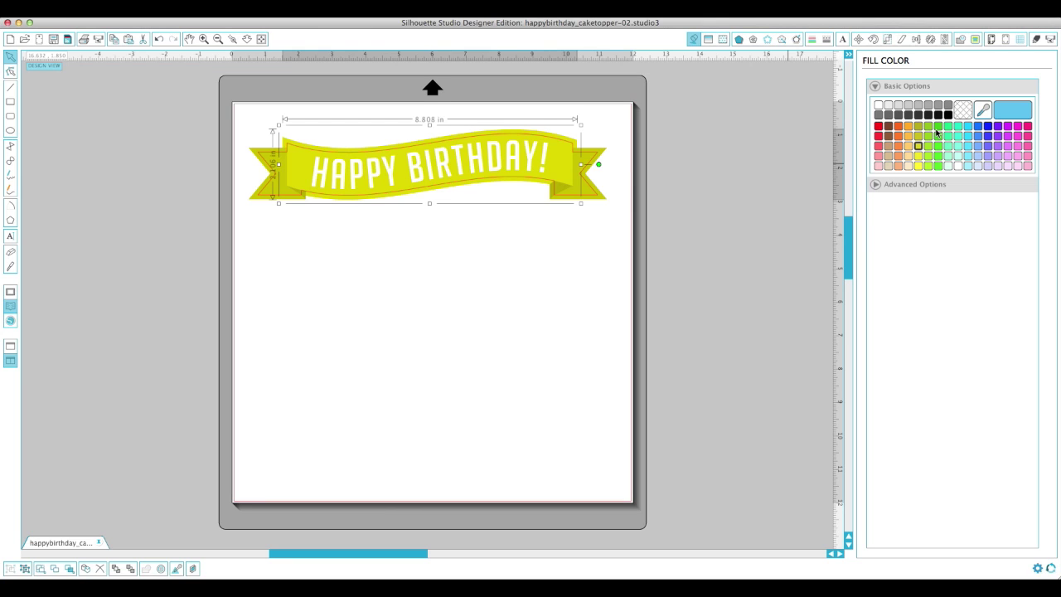
click(878, 183)
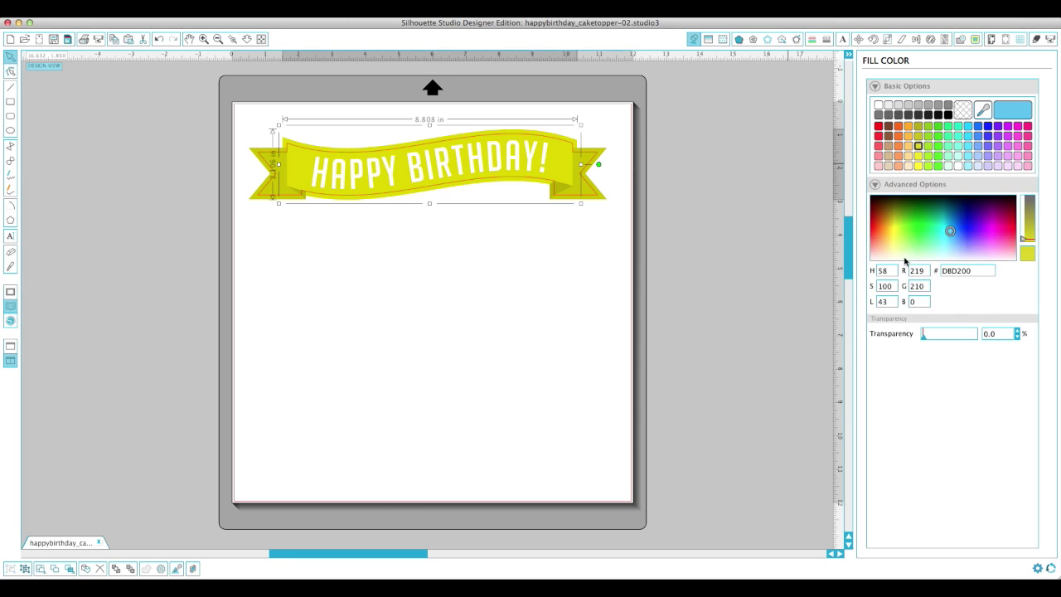
click(947, 230)
mouse_move(947, 230)
mouse_down()
mouse_move(907, 226)
mouse_move(939, 233)
mouse_up()
key(super+z)
key(super+z)
click(566, 268)
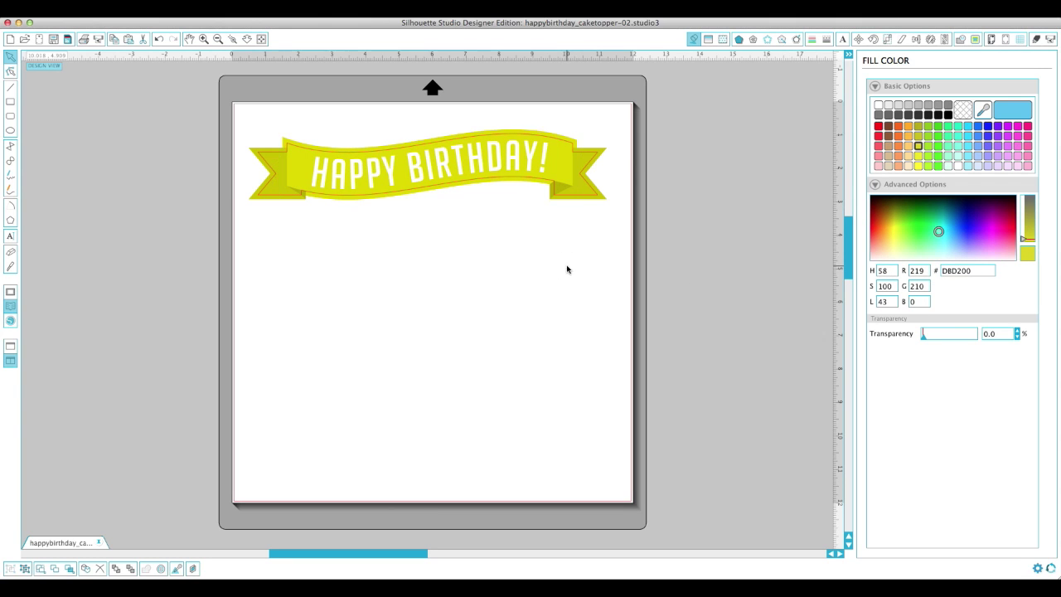
click(573, 173)
click(585, 163)
click(561, 158)
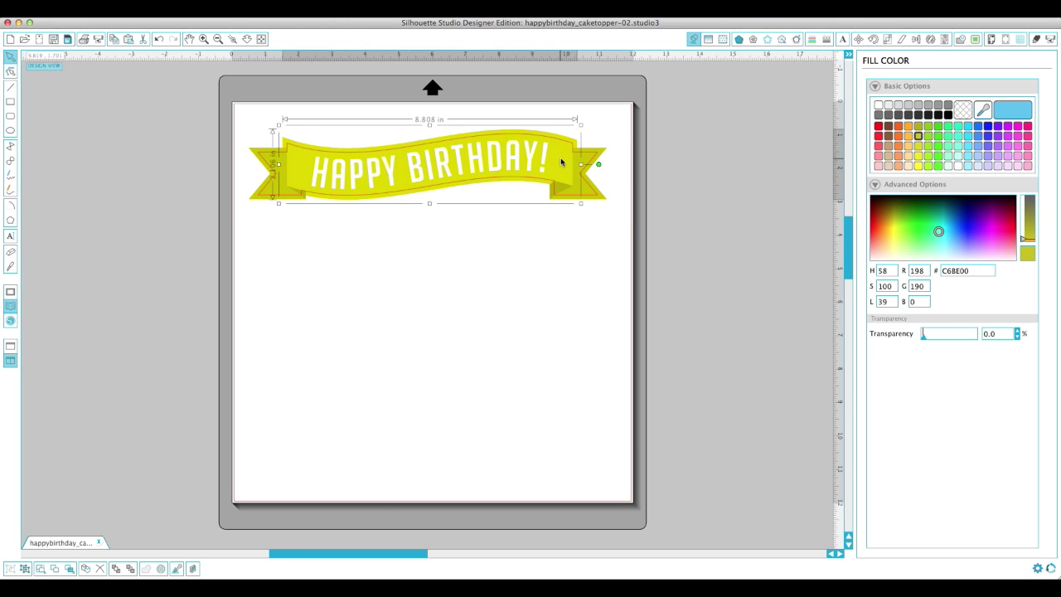
click(486, 163)
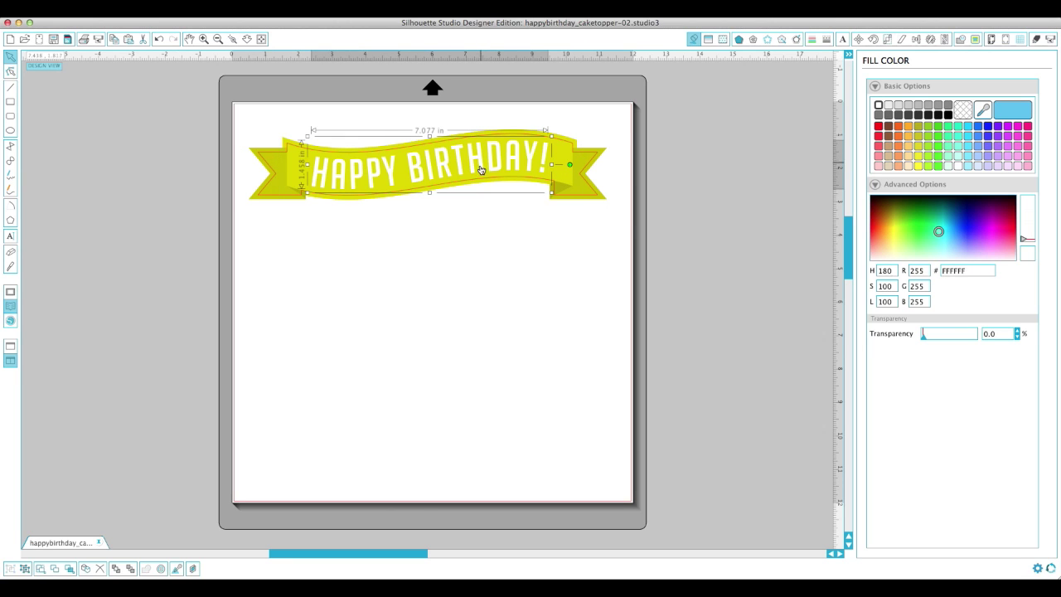
click(900, 127)
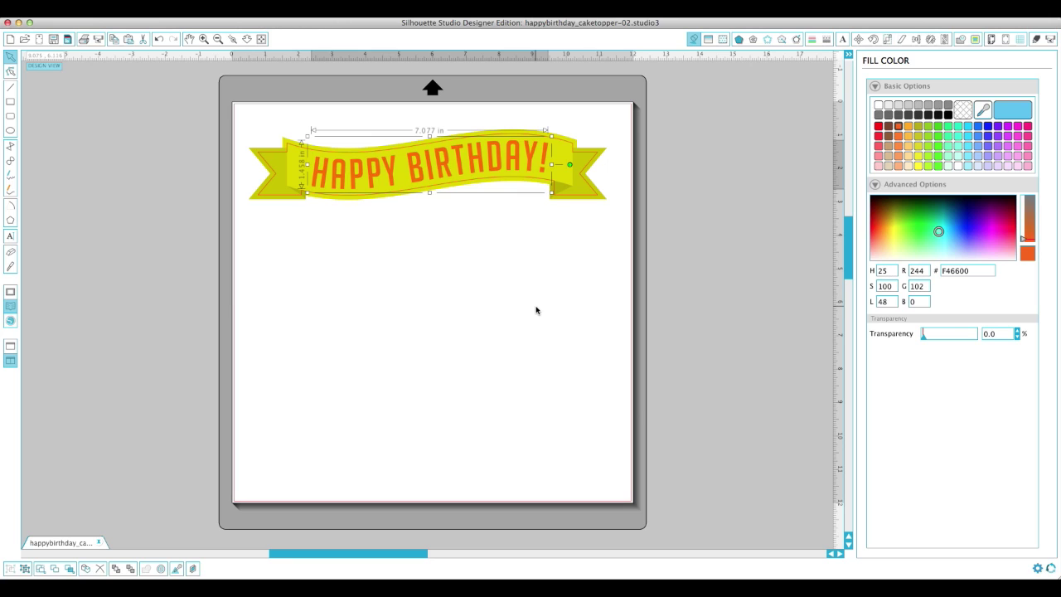
key(super+z)
click(576, 252)
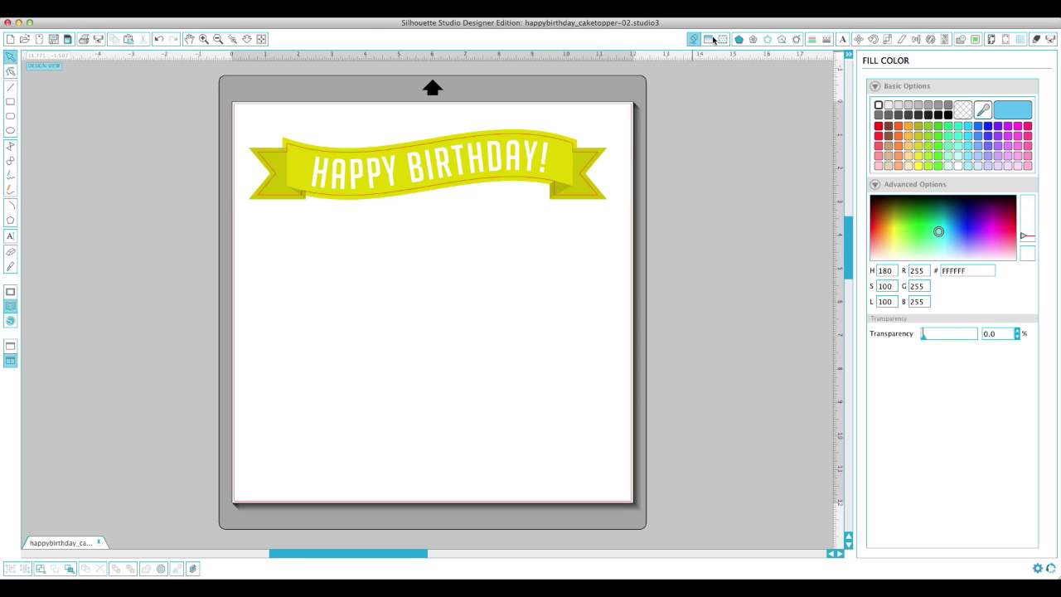
Replace the middle ribbon's solid fill with the pale yellow polka-dot pattern
click(565, 165)
click(708, 40)
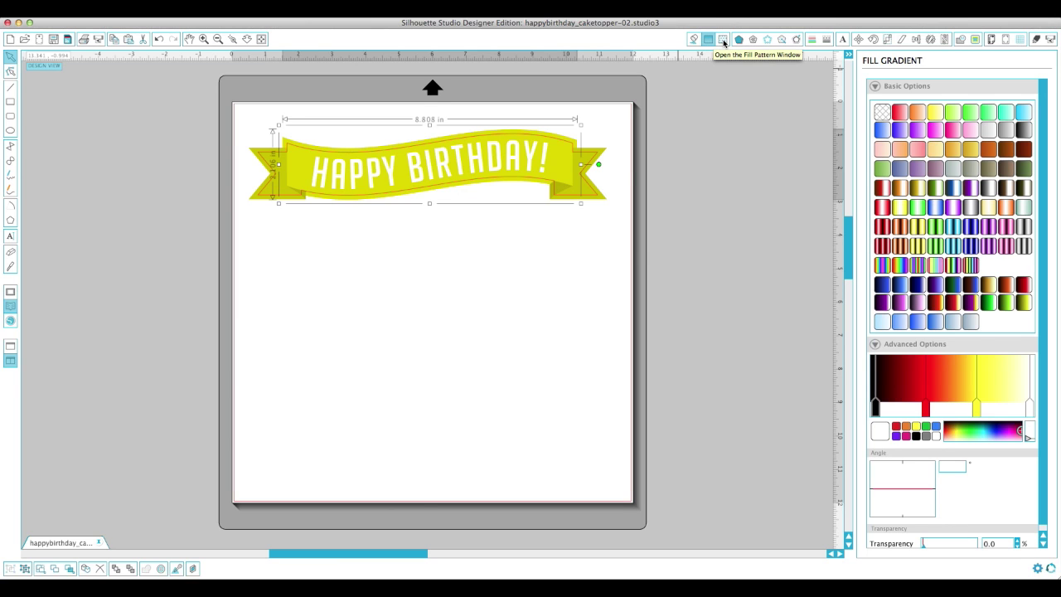
click(724, 40)
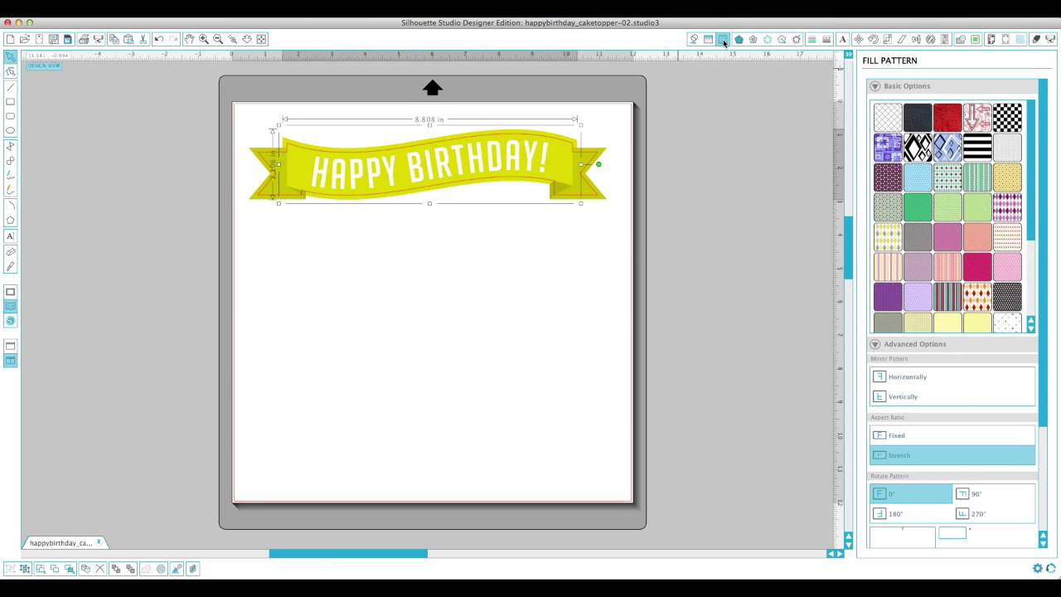
scroll(981, 254, down, 1)
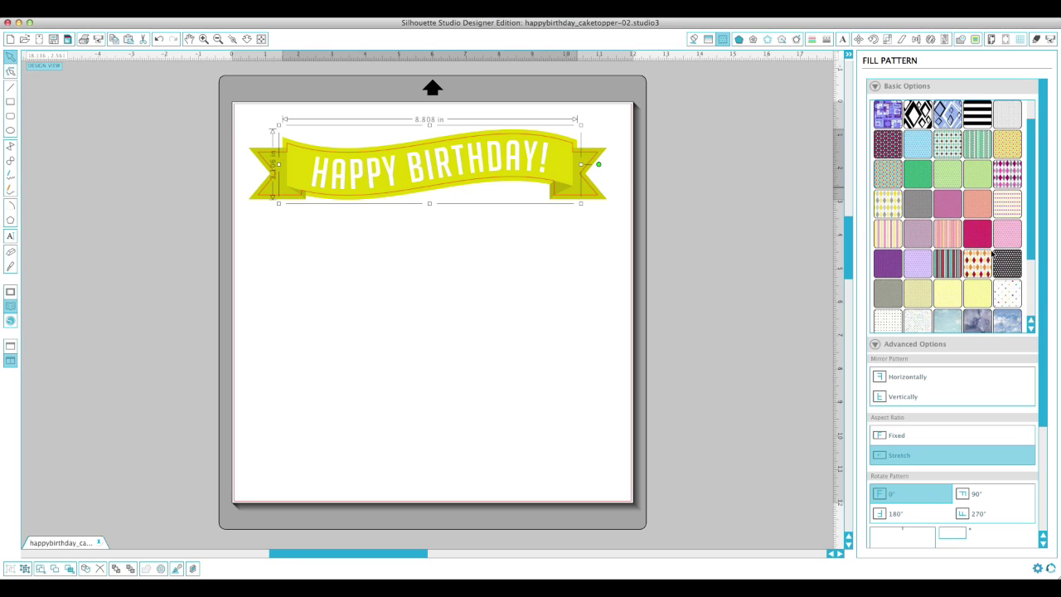
click(943, 297)
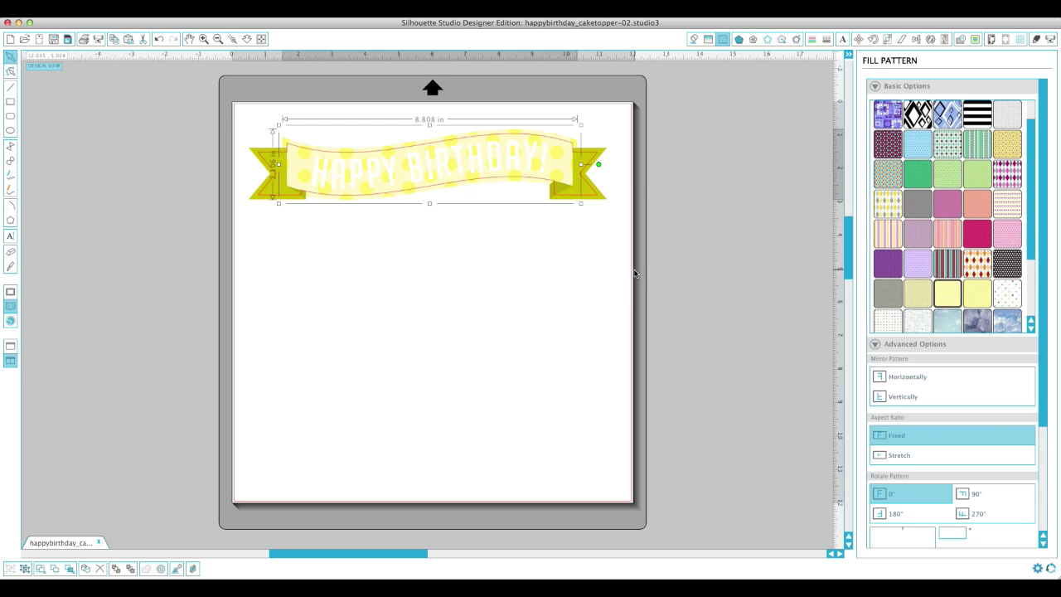
click(507, 168)
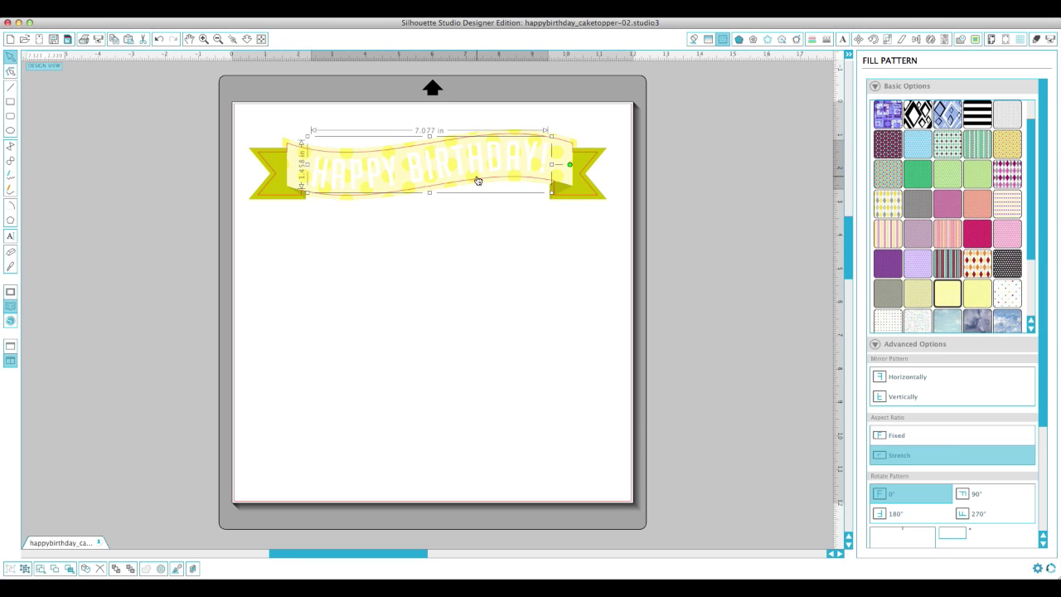
Fill the HAPPY BIRTHDAY! lettering with orange (#F46600)
click(694, 40)
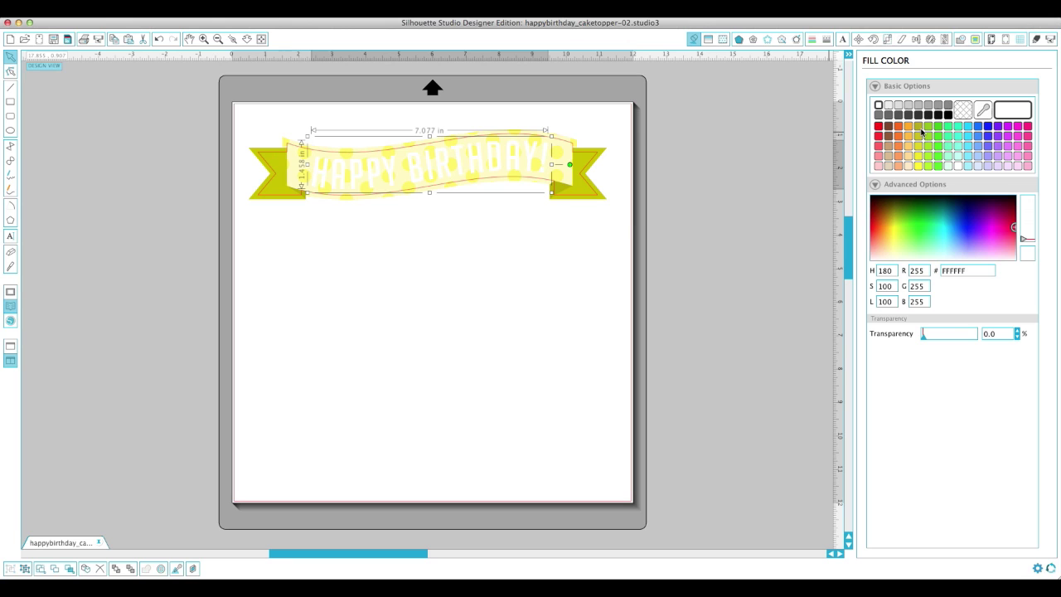
click(899, 130)
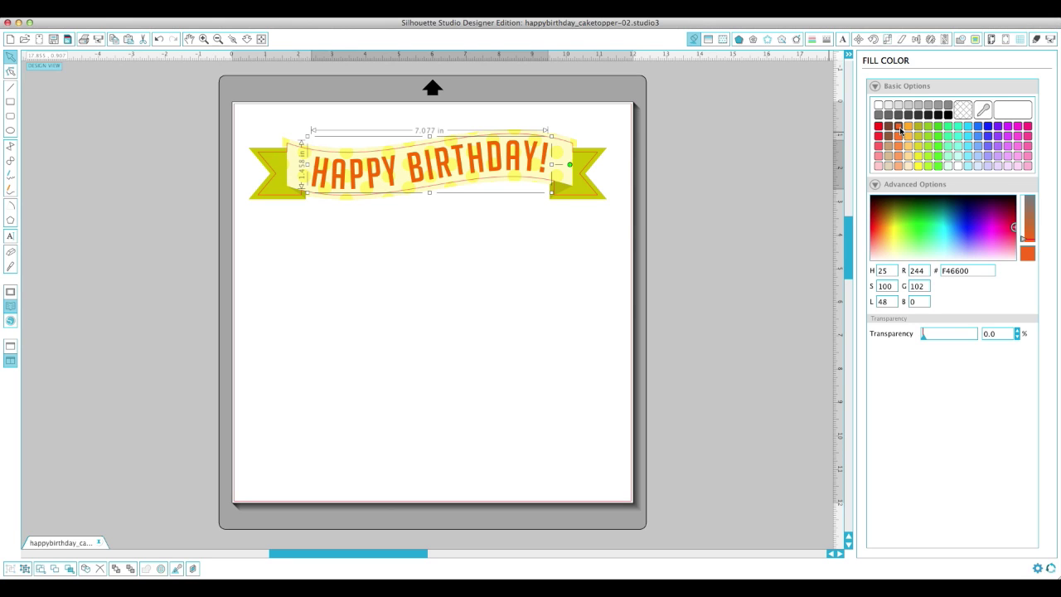
click(585, 267)
click(582, 163)
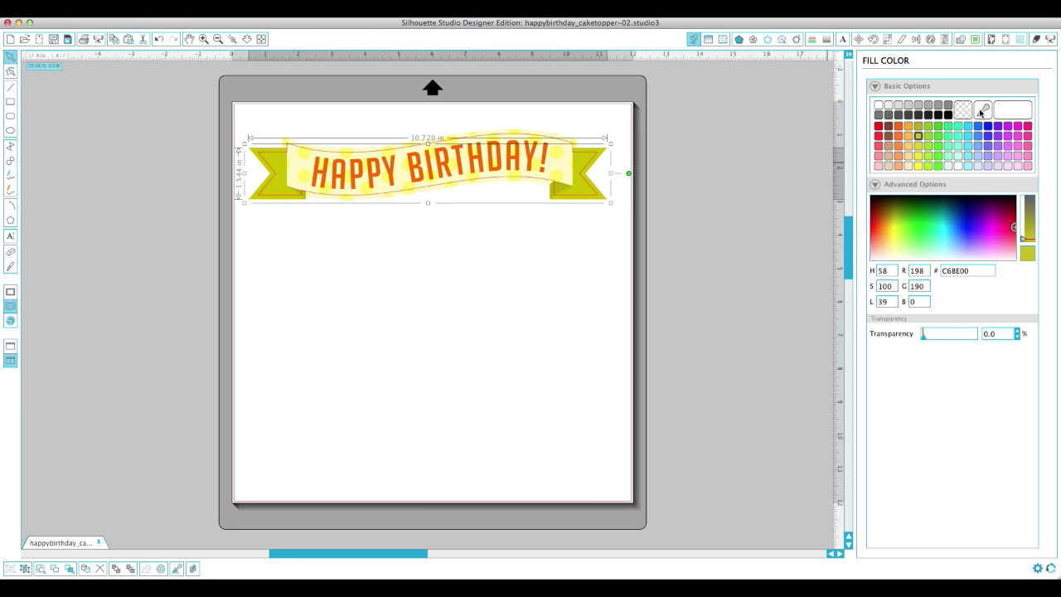
Eyedrop the polka-dot yellow (#FFF16E) onto the ribbon ends and tone the folds to muted #E2DA8A
click(984, 110)
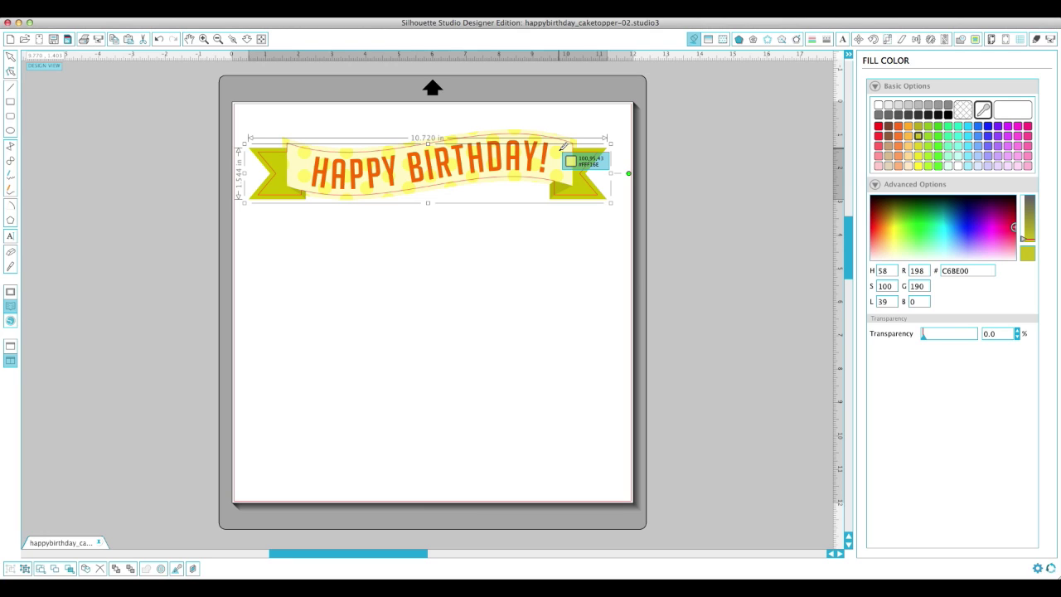
click(562, 147)
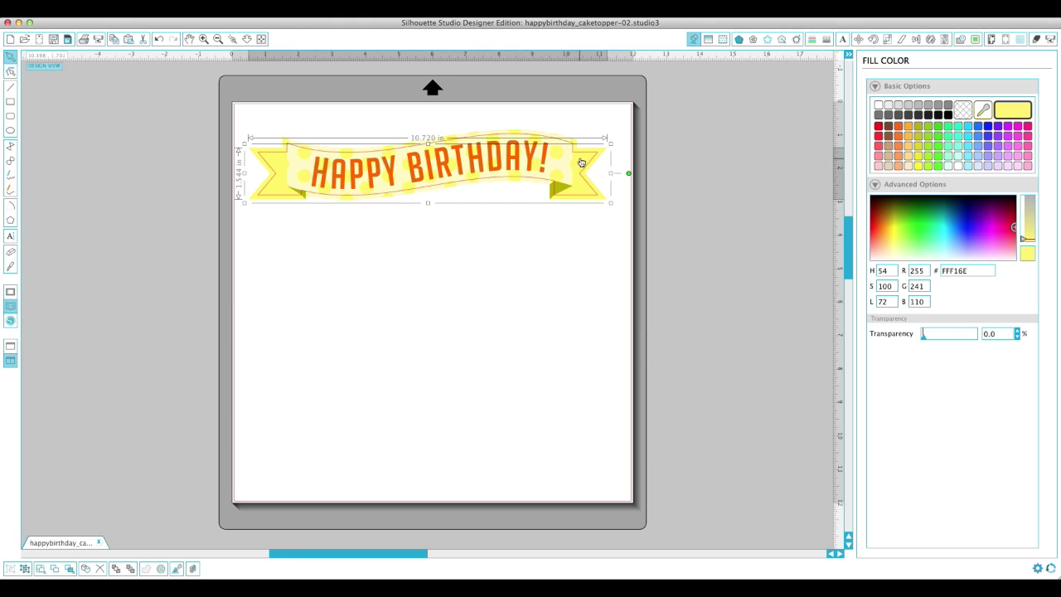
click(560, 187)
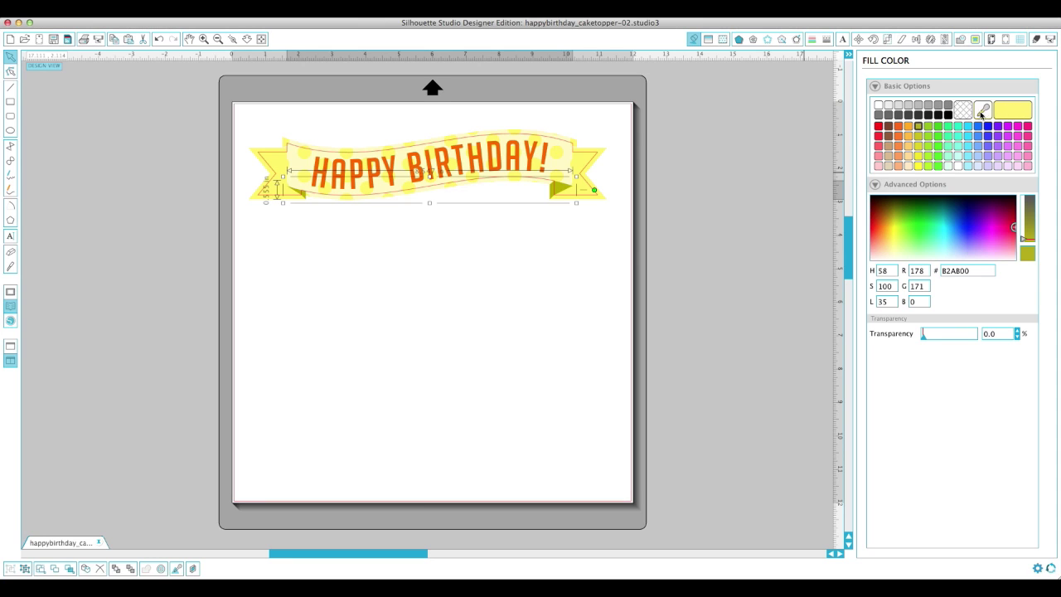
click(1008, 111)
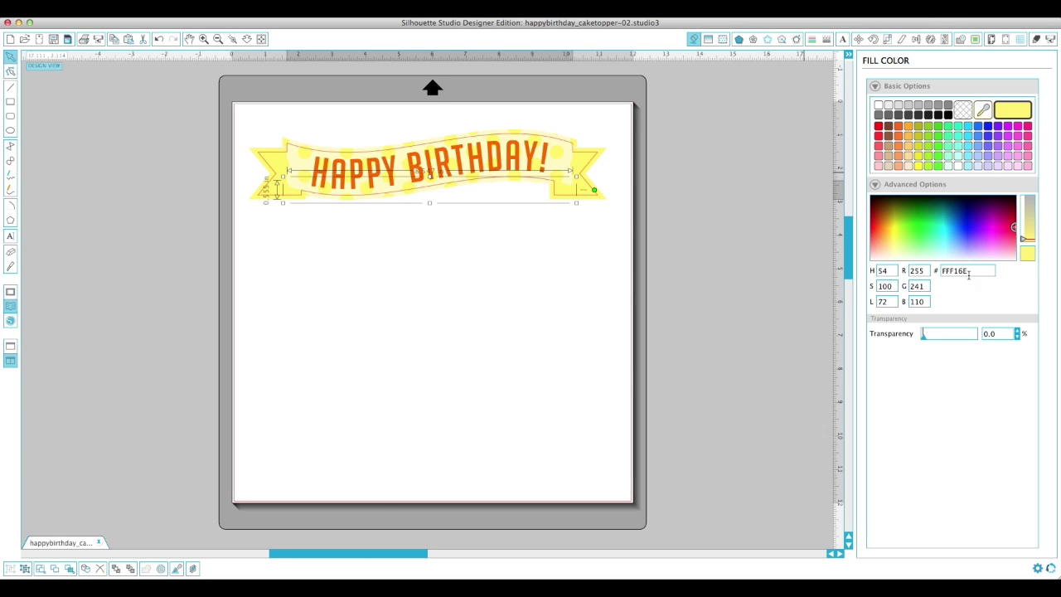
click(1023, 235)
drag(1023, 236, 1025, 222)
click(552, 284)
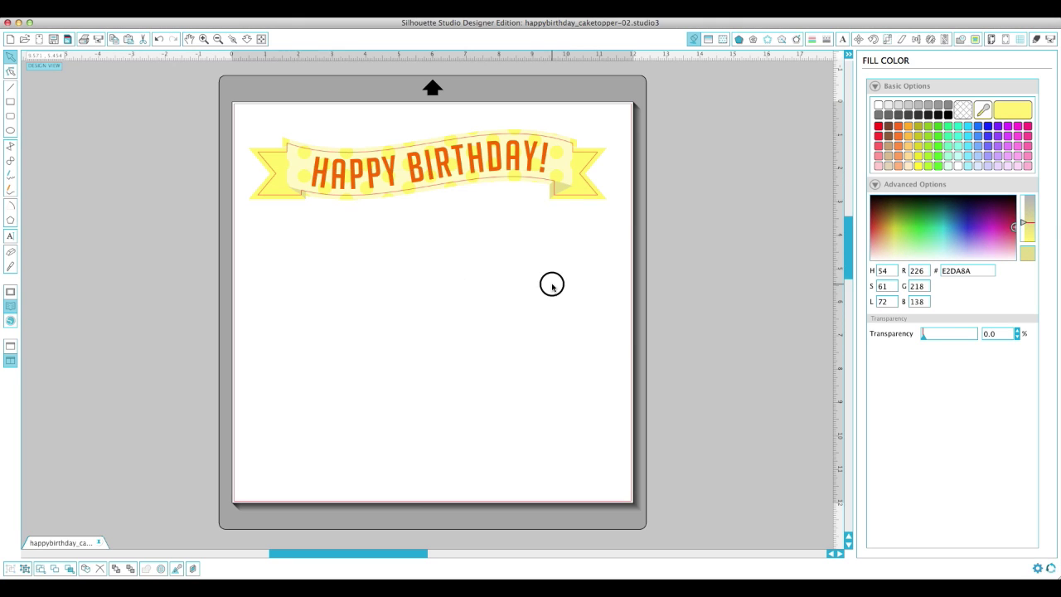
click(389, 180)
Select all the banner pieces and group them into one object
click(403, 230)
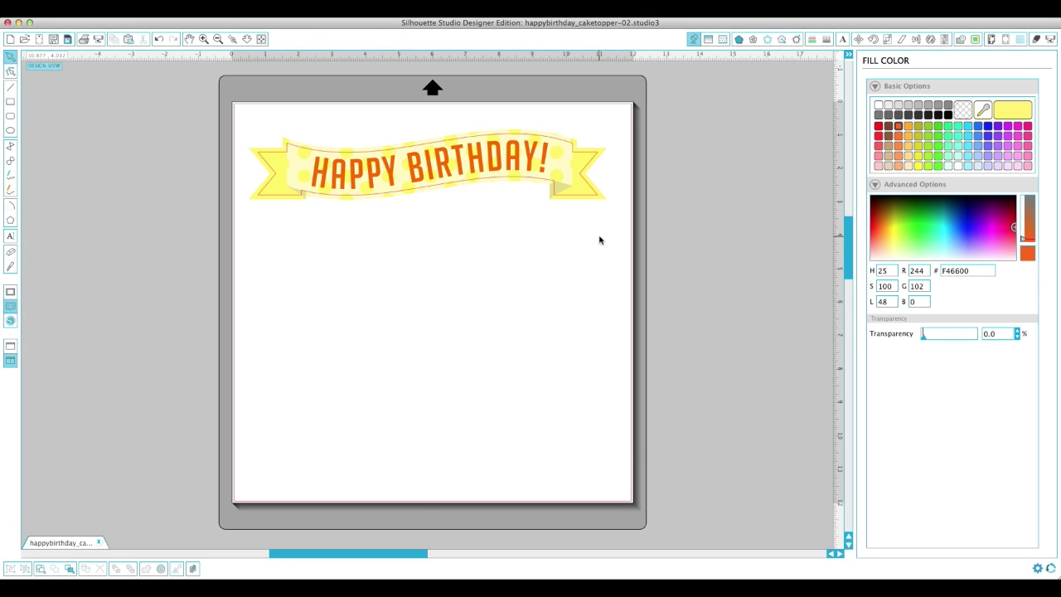
drag(631, 257, 237, 113)
drag(680, 289, 235, 102)
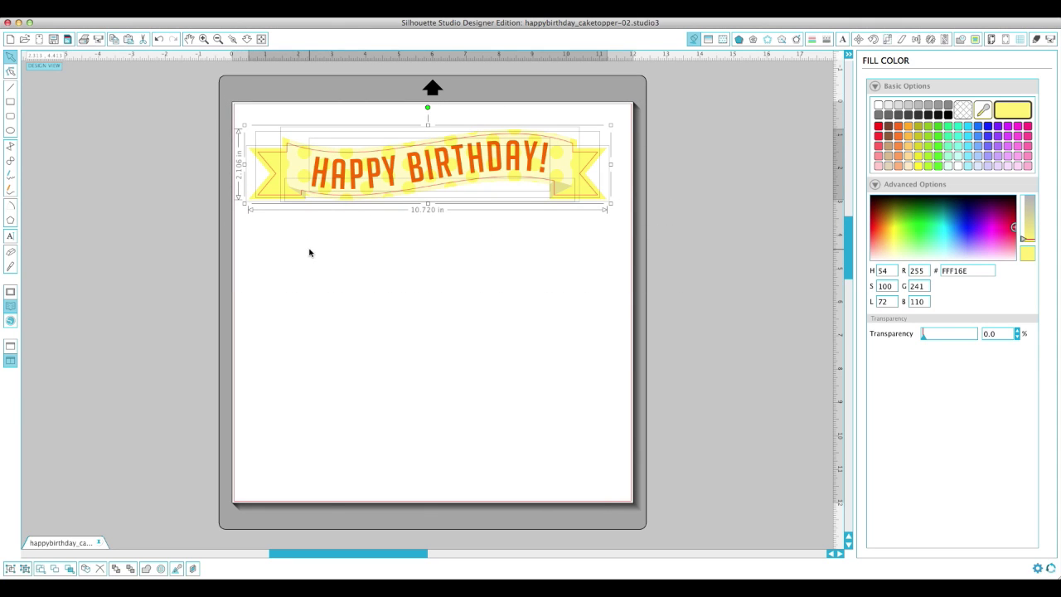
click(11, 570)
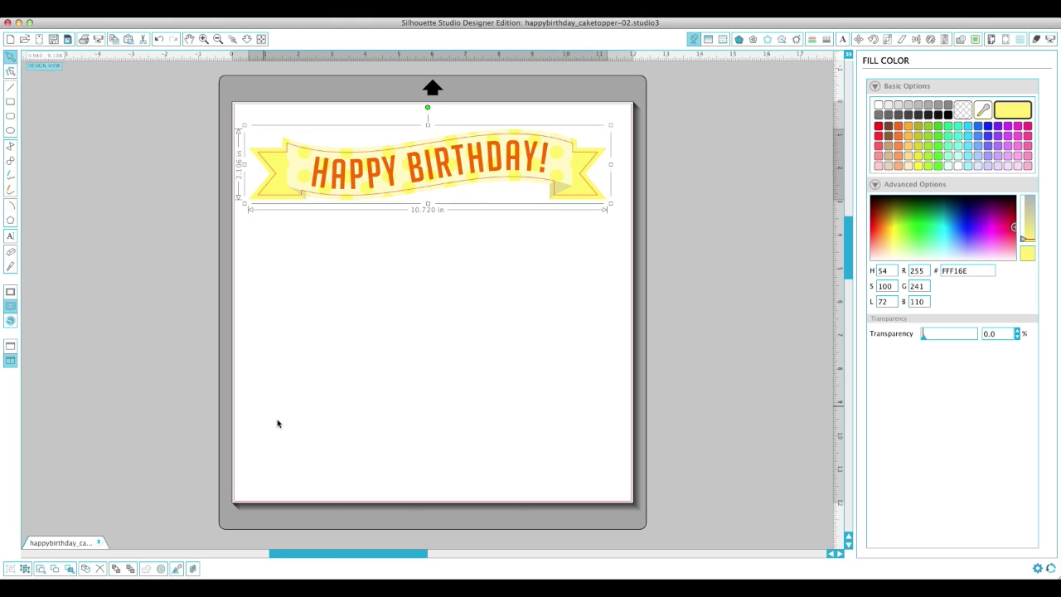
Rotate the grouped banner 90° upright and move it to the mat's left edge
click(469, 307)
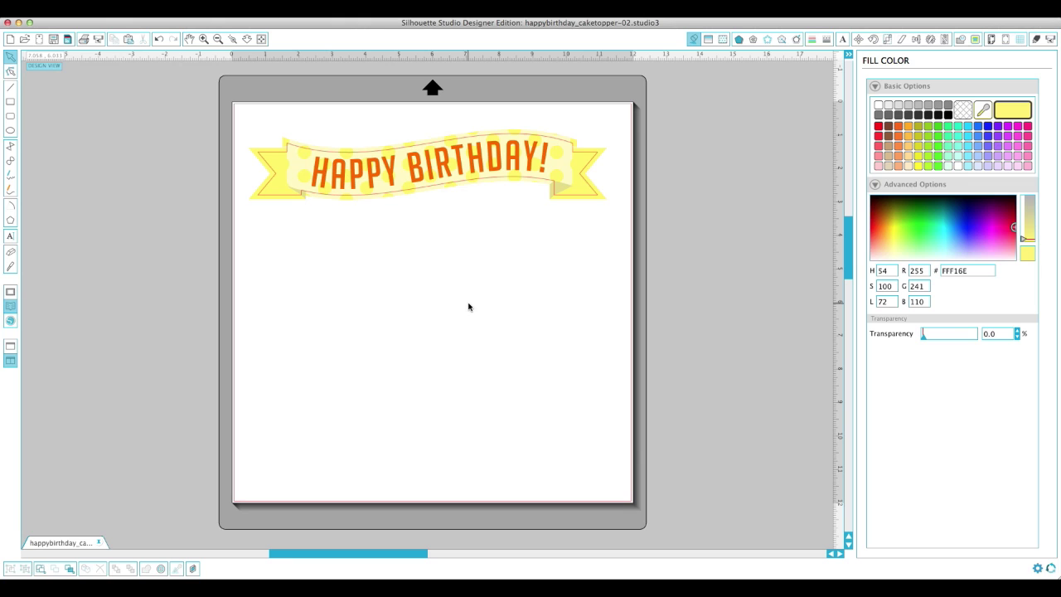
click(456, 170)
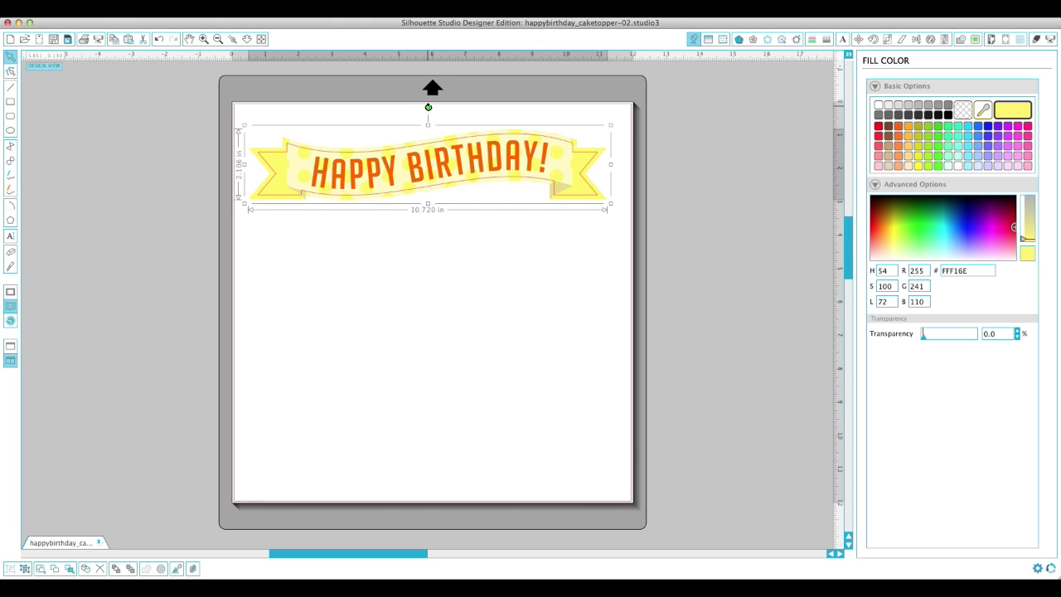
drag(429, 107, 331, 164)
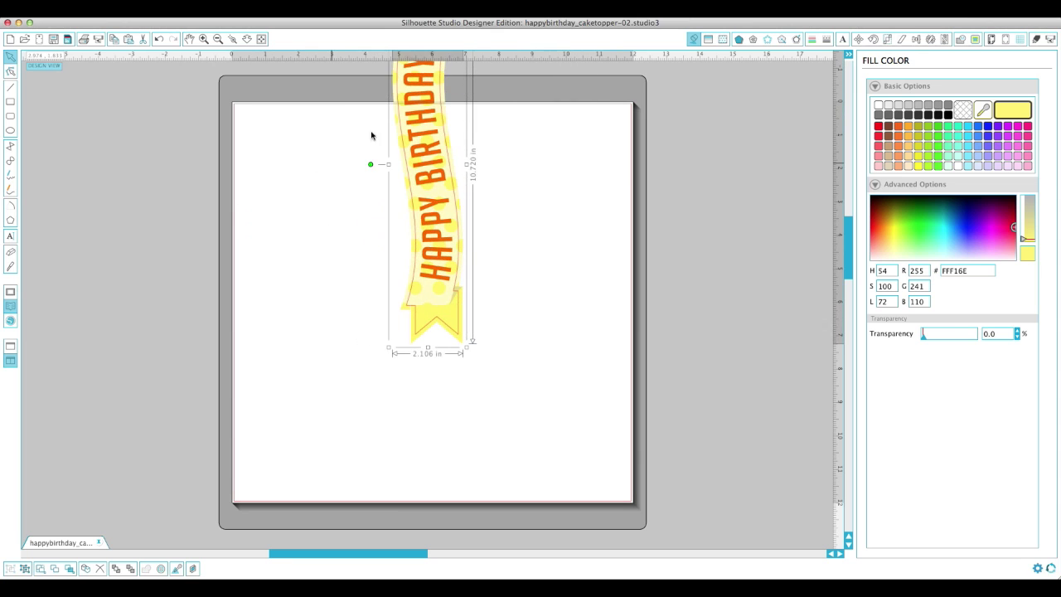
drag(429, 107, 289, 221)
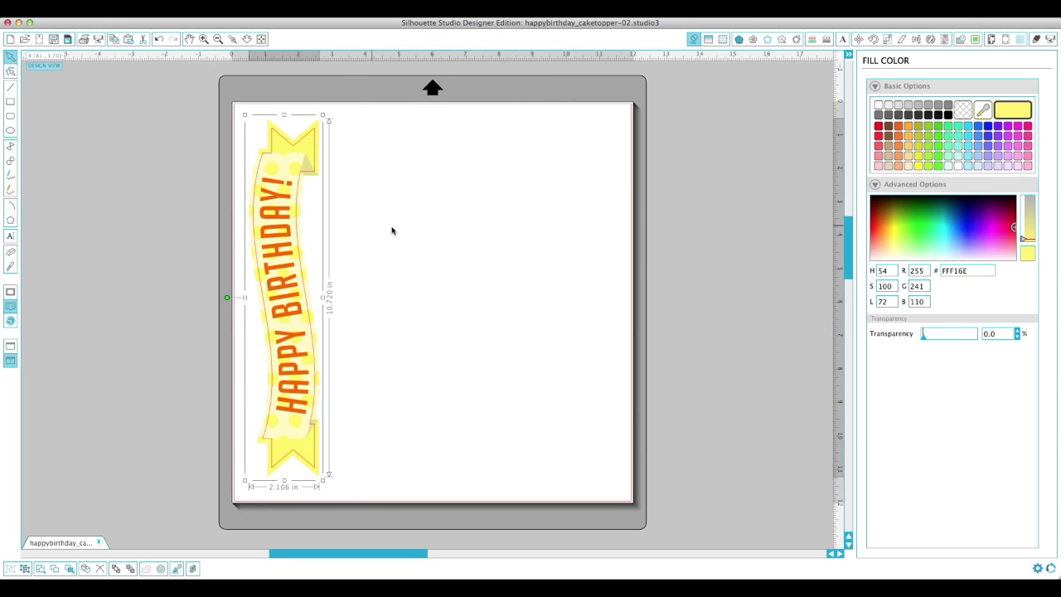
Set the design page size to Current Printer
click(445, 230)
click(992, 39)
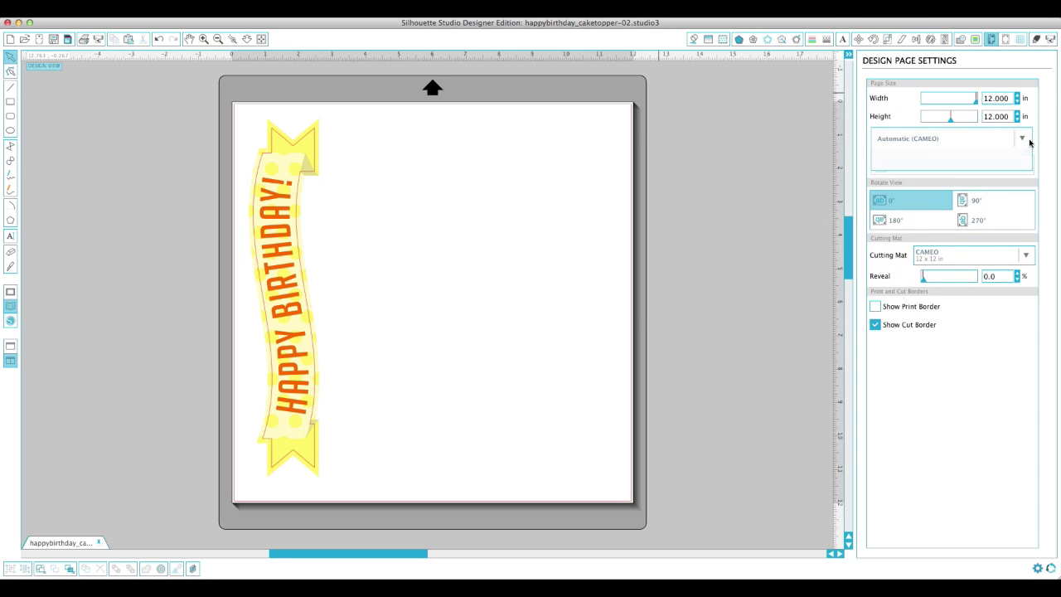
click(1028, 140)
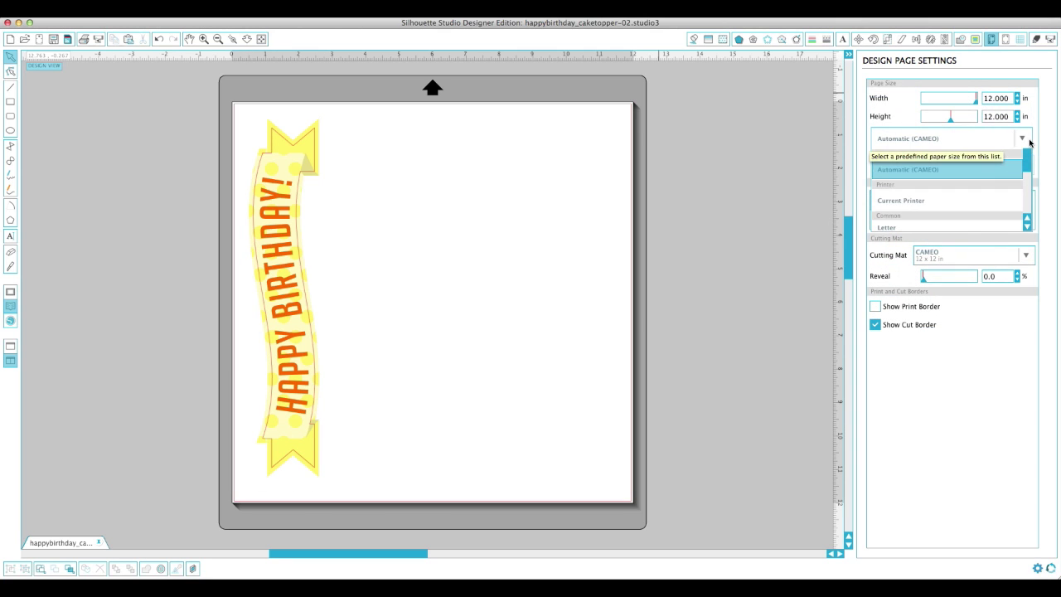
click(938, 203)
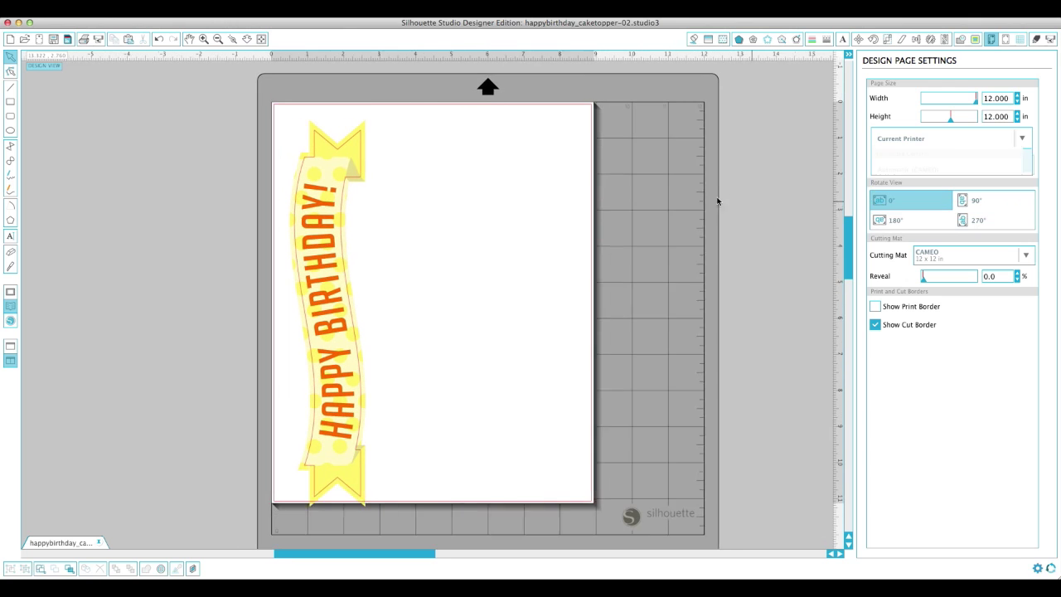
Add Type 1 registration marks to the page
click(1006, 39)
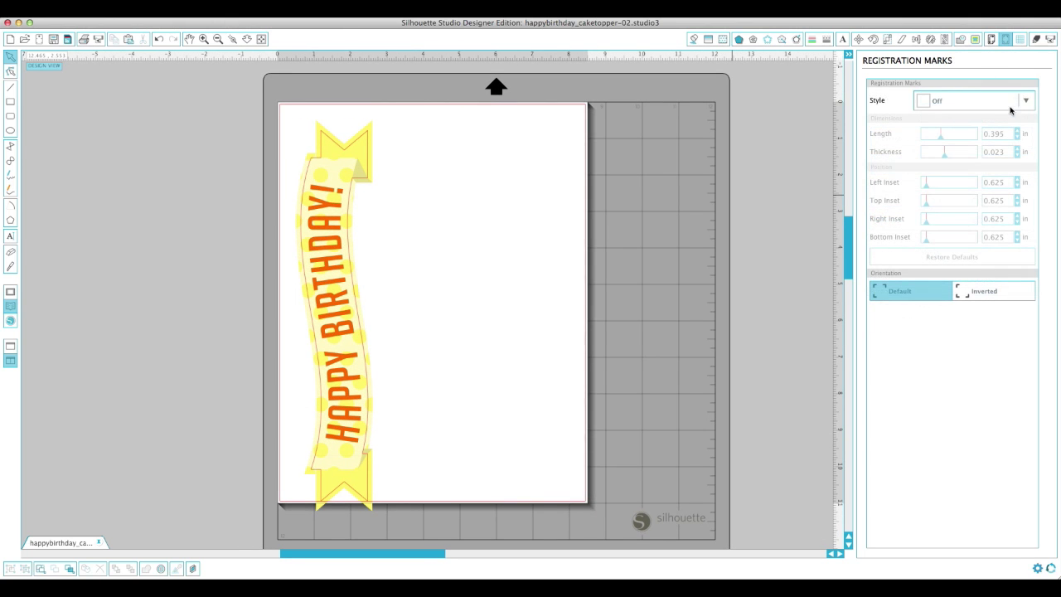
click(1010, 104)
click(992, 141)
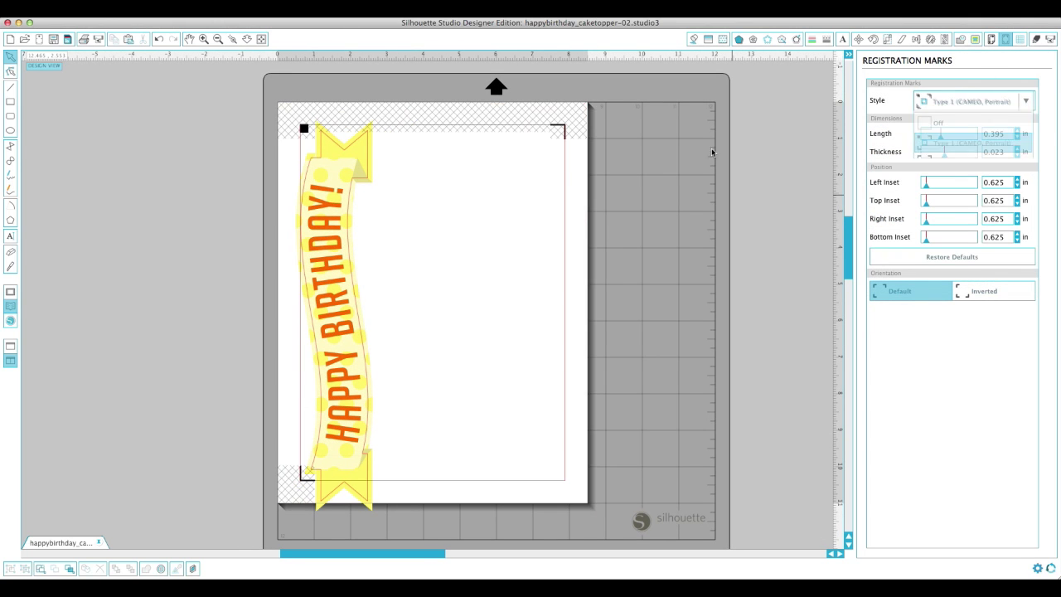
Shrink the banner to 9.571 in tall and position it inside the registration marks
click(330, 208)
drag(330, 207, 330, 213)
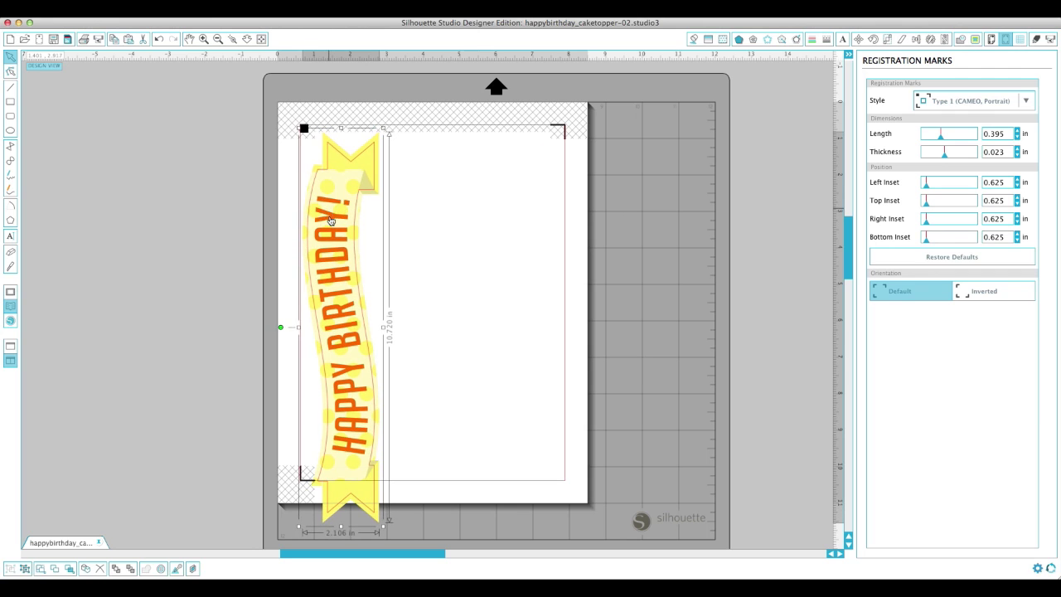
drag(298, 528, 311, 482)
click(453, 417)
drag(345, 380, 351, 369)
click(443, 360)
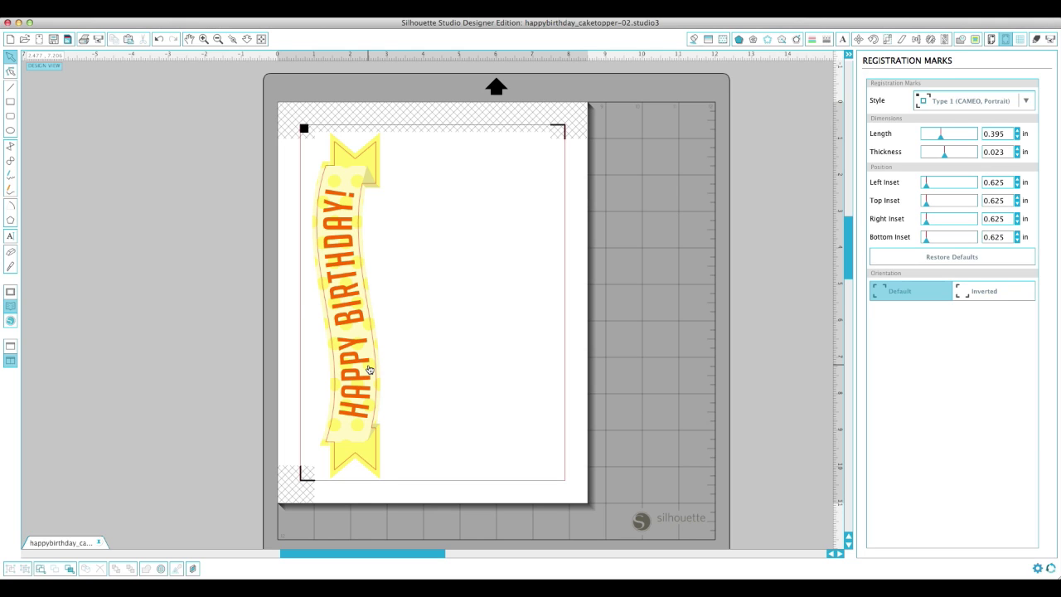
click(370, 369)
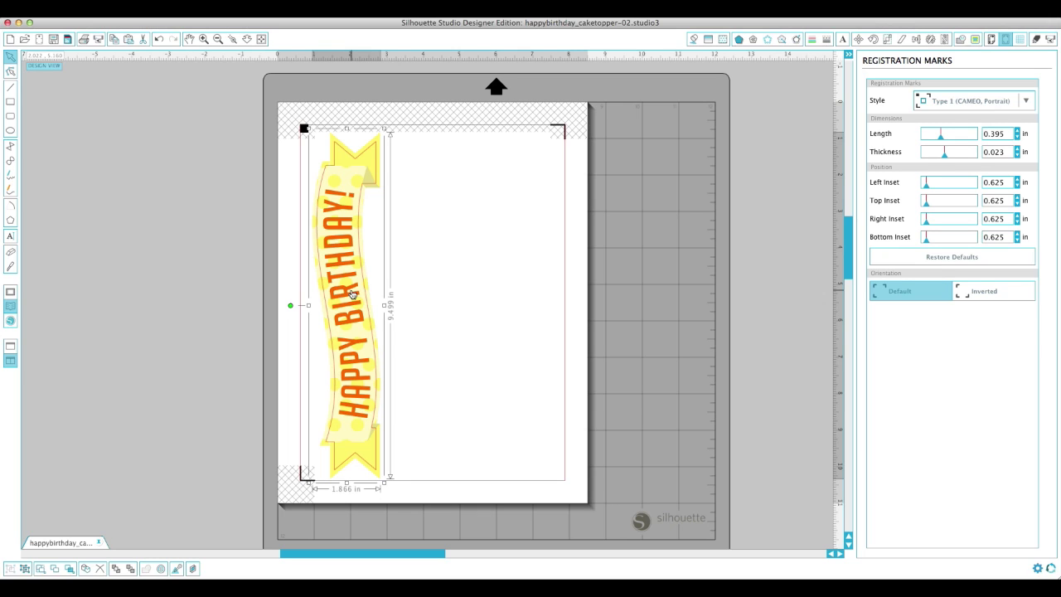
click(396, 293)
click(357, 283)
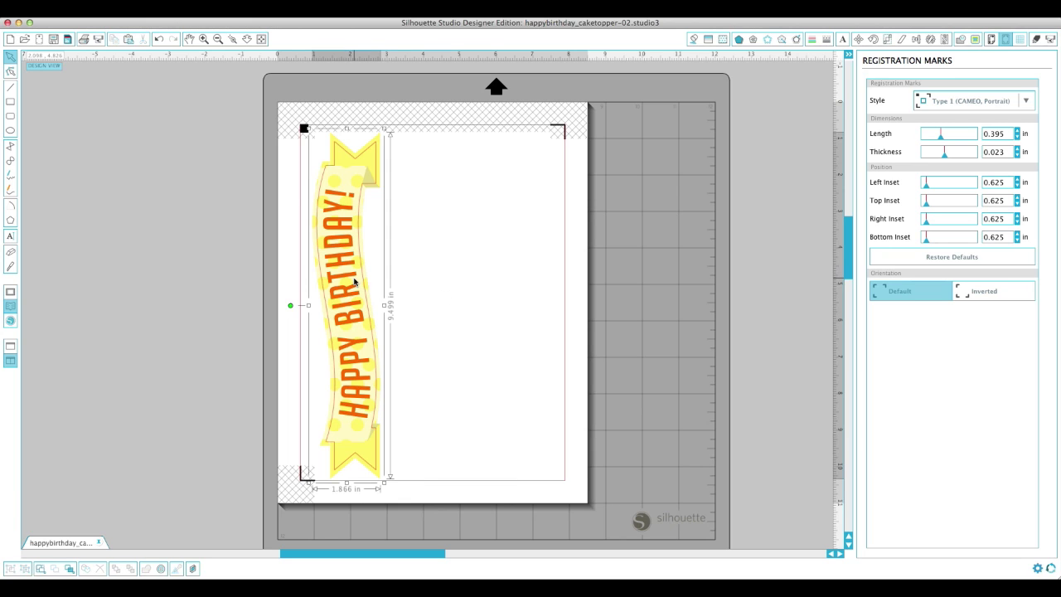